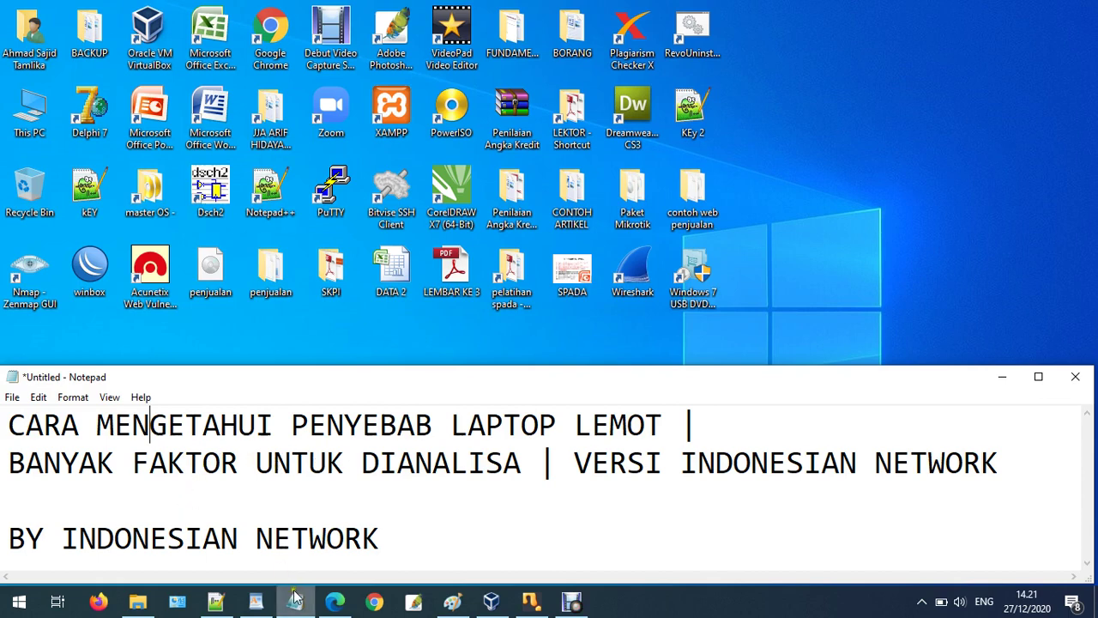
Switch to the blank WordPad document and enter the heading "FAKTOR PENYEBAB LAPTOP LEMOT"
click(255, 605)
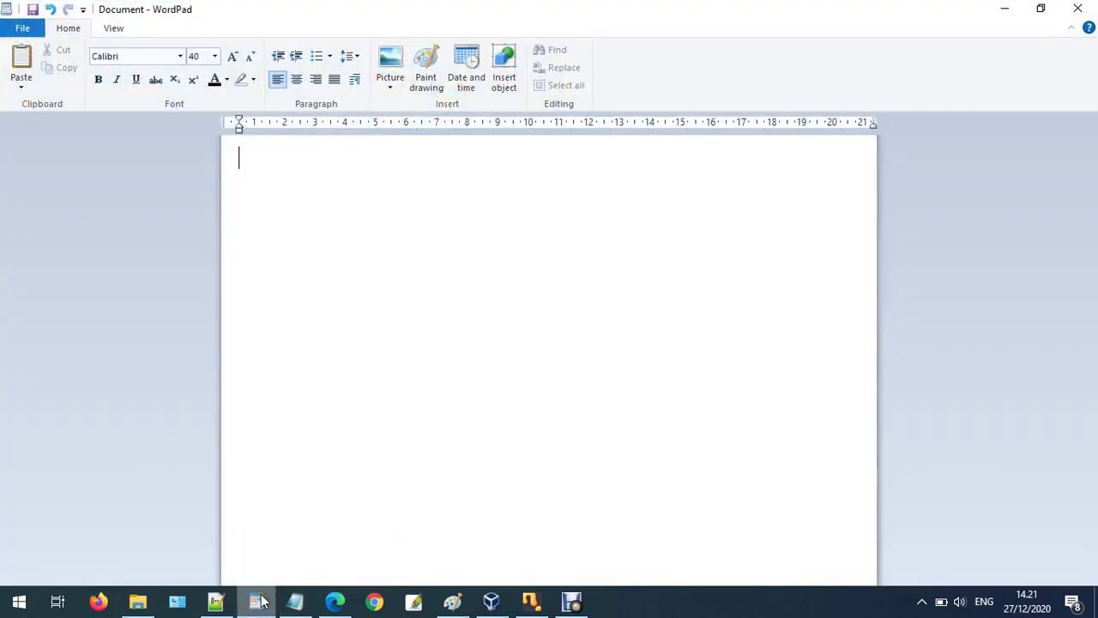
text(FAKTO)
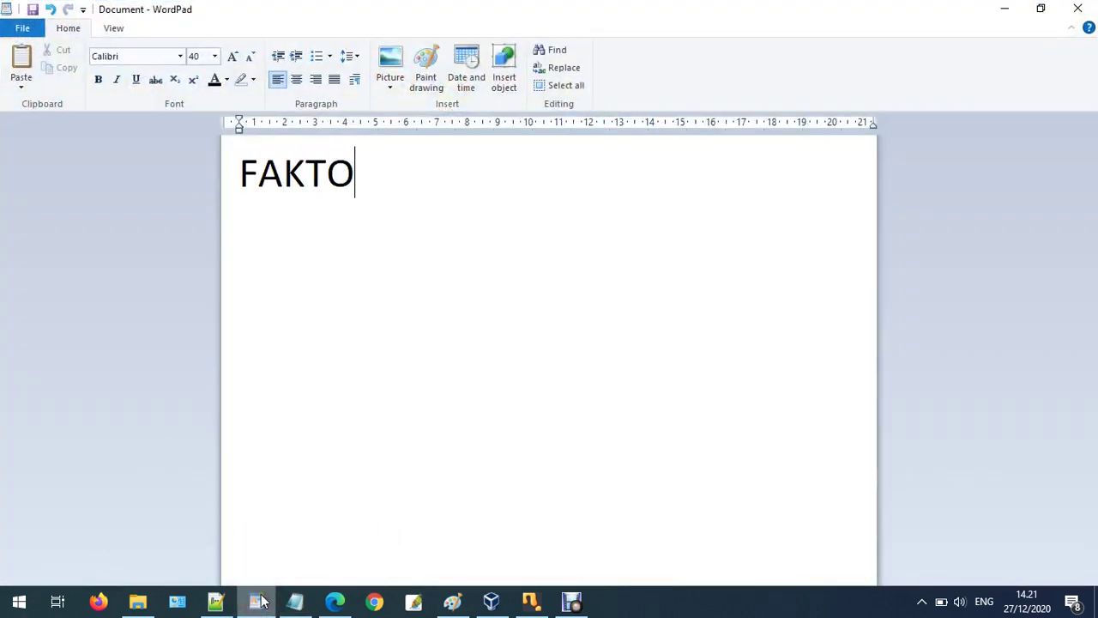
text(R PENYEBAB )
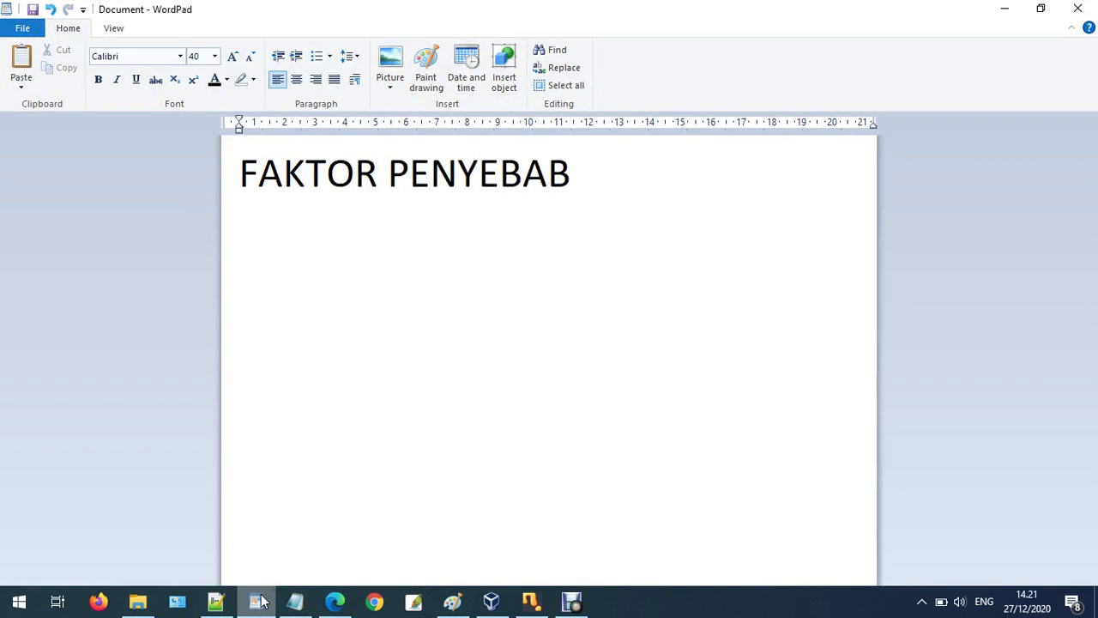
text(LAPTOP)
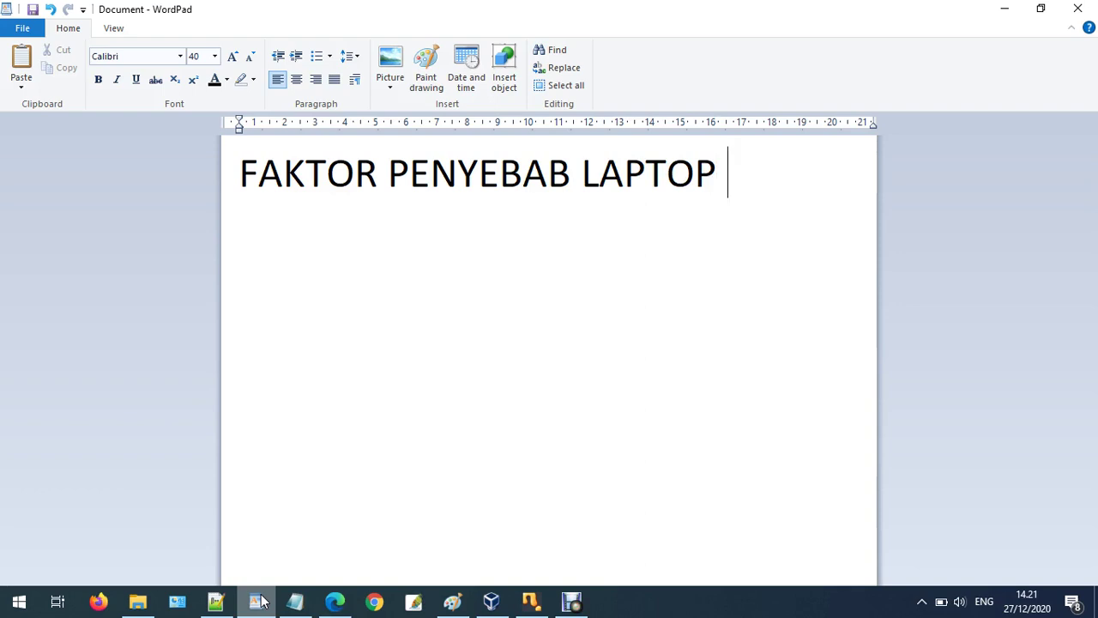
text( LEMOT)
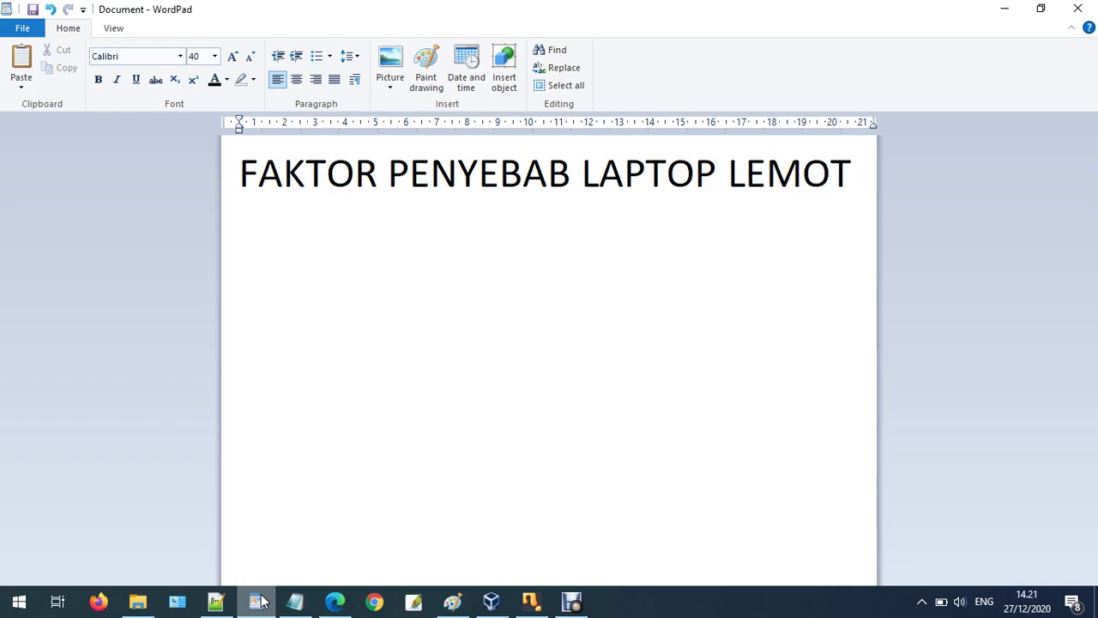
Add the first list item "1. SISA DRIVE C PADA SISTEM" on a new line below the heading
key(Return)
text(1. SISA DR)
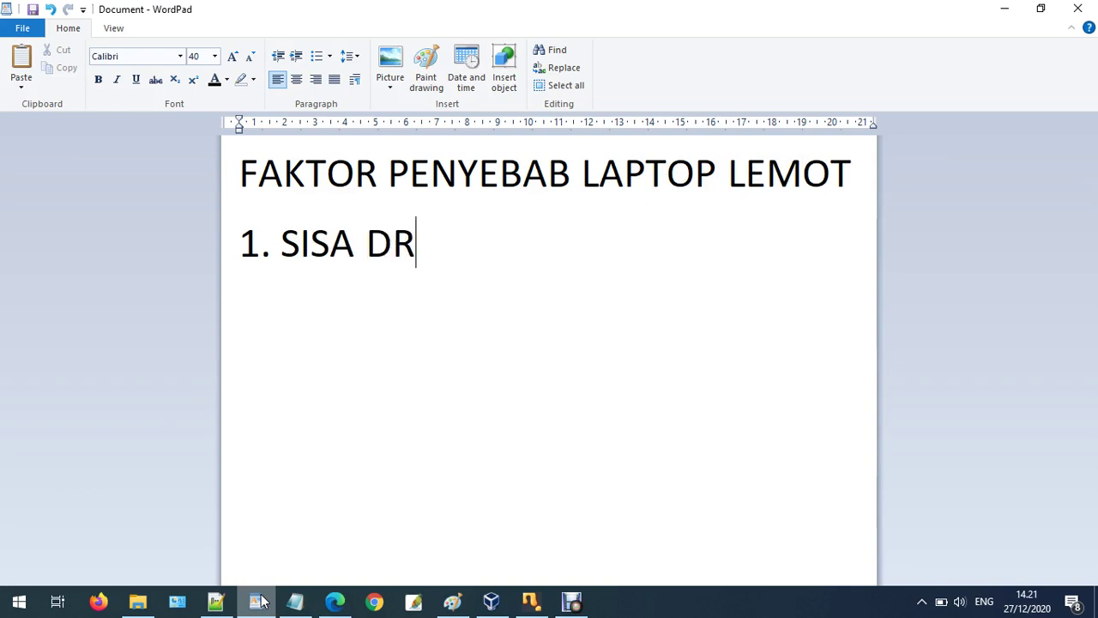
text(IVE C )
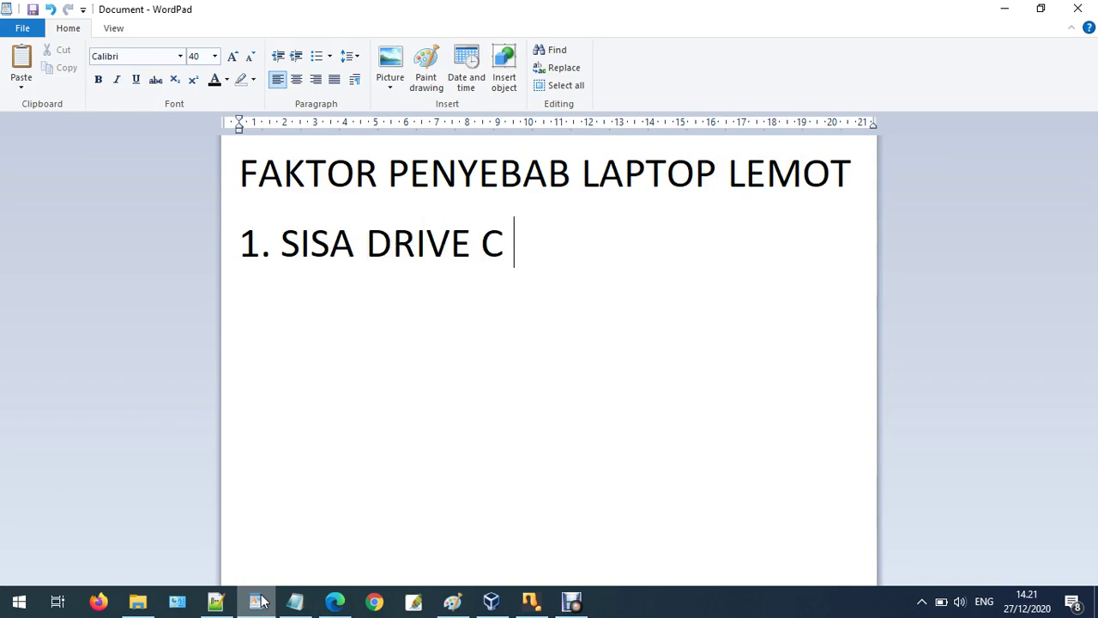
text(PADA SIST)
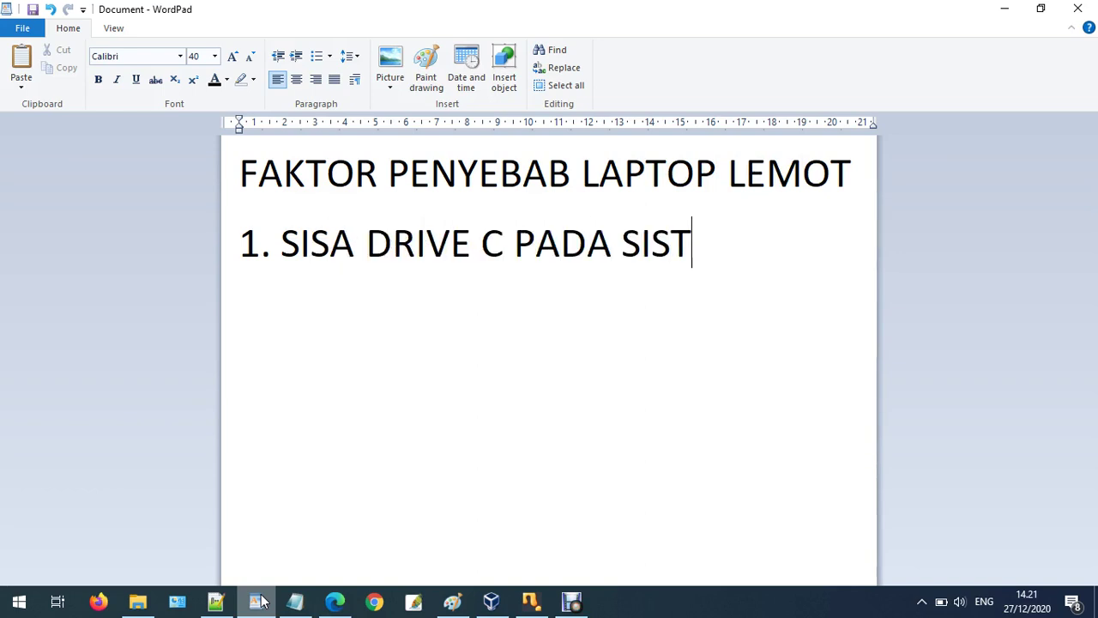
text(EM)
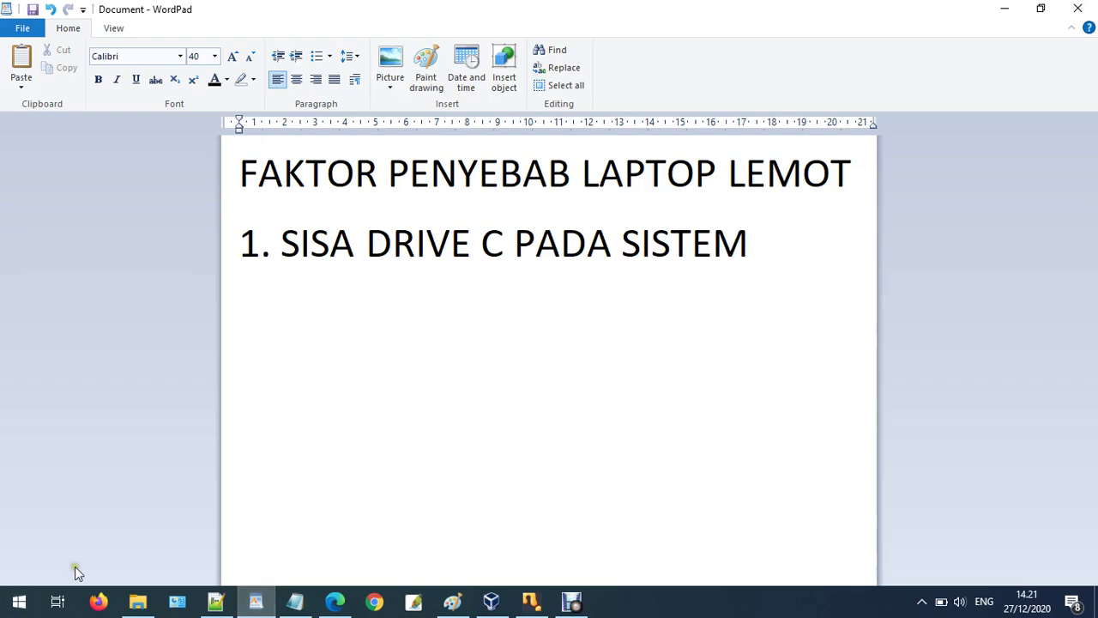
Check the free space on the SYSTEM (C:) drive in File Explorer and return to the WordPad document
click(137, 601)
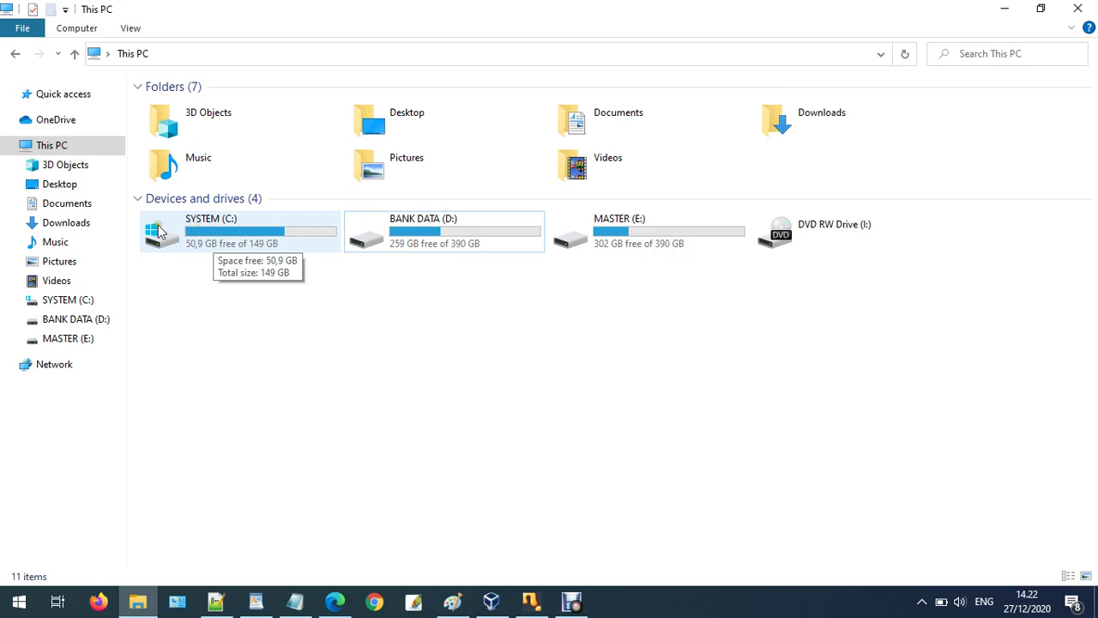
click(1004, 9)
drag(281, 242, 734, 224)
click(302, 289)
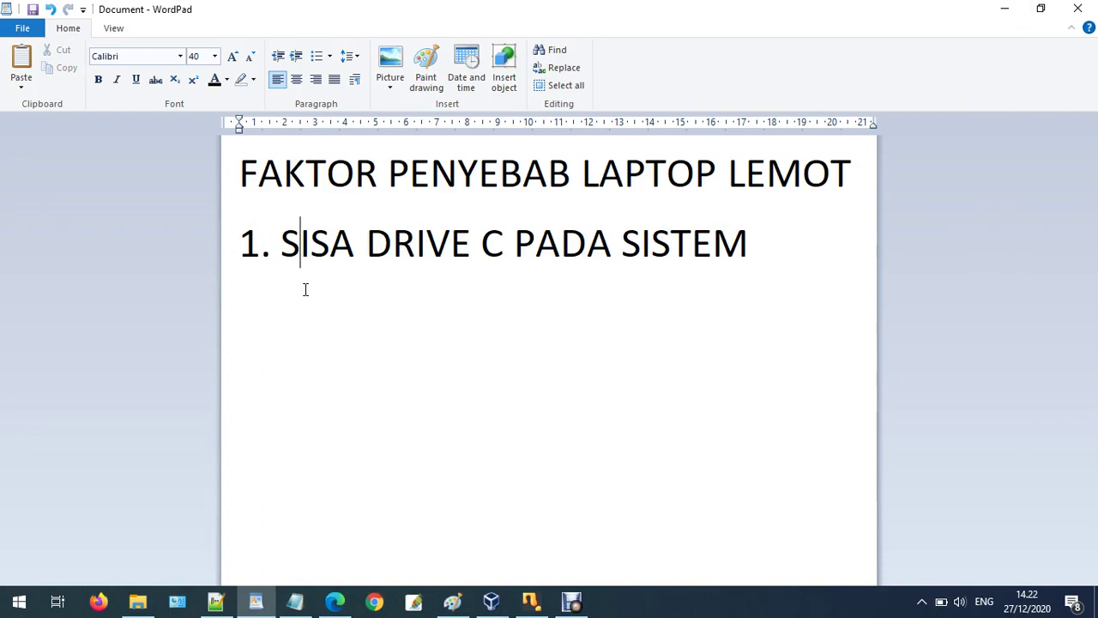
Add the second list item "2. ADA APLIKASI BERAT YANG BERJALAN" on a new line below the first
click(752, 236)
text(2. )
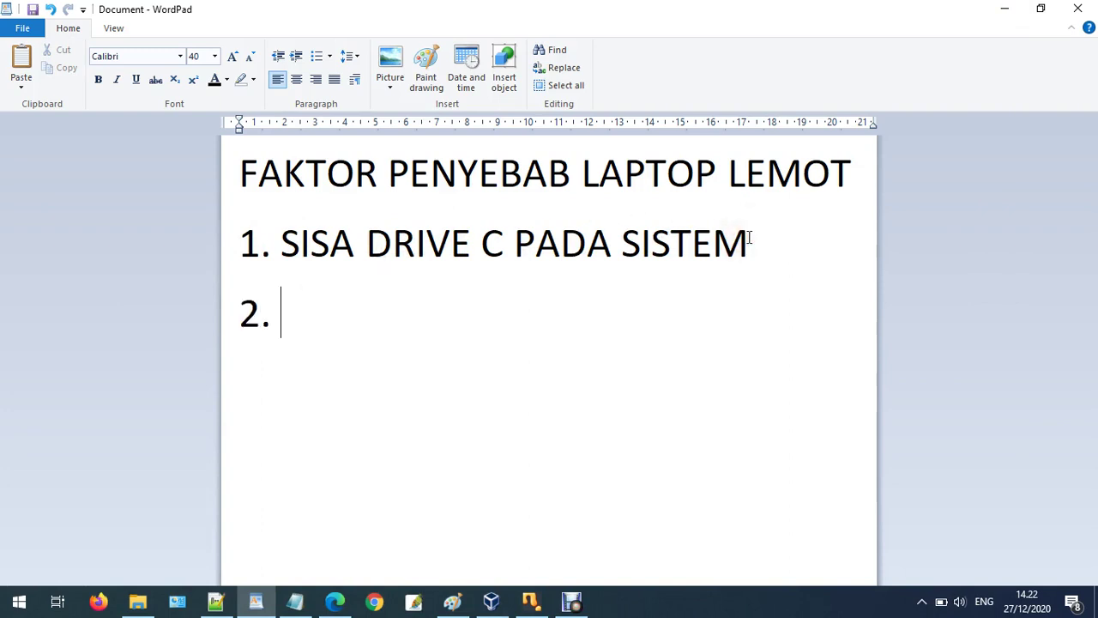
text(BAYA)
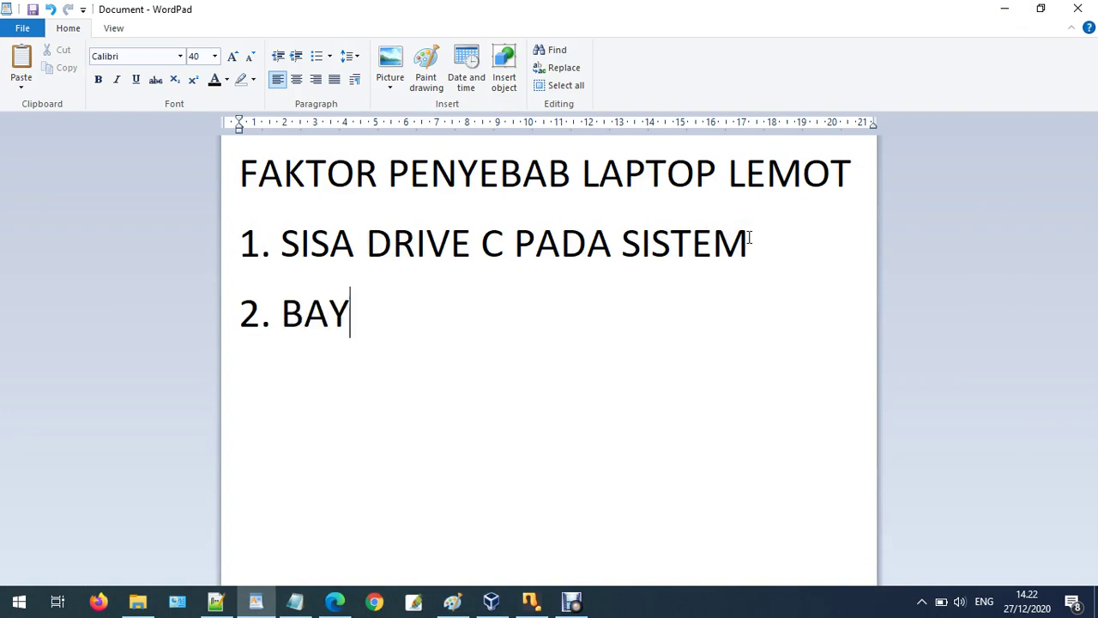
key(BackSpace)
key(BackSpace)
key(BackSpace)
key(BackSpace)
text(ADA )
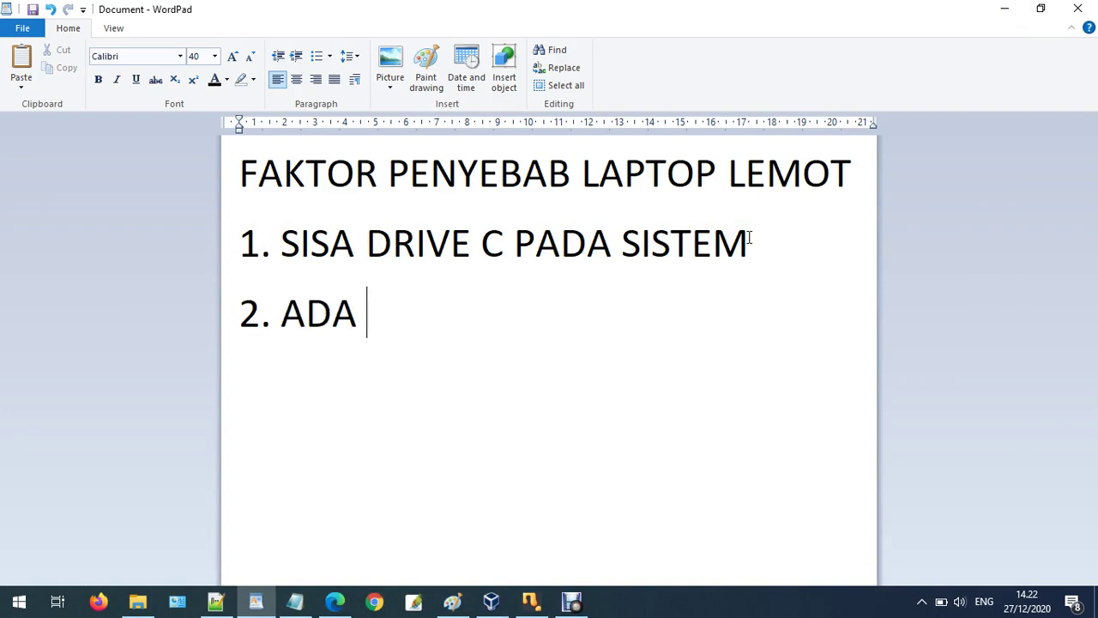
text(APLIKASI)
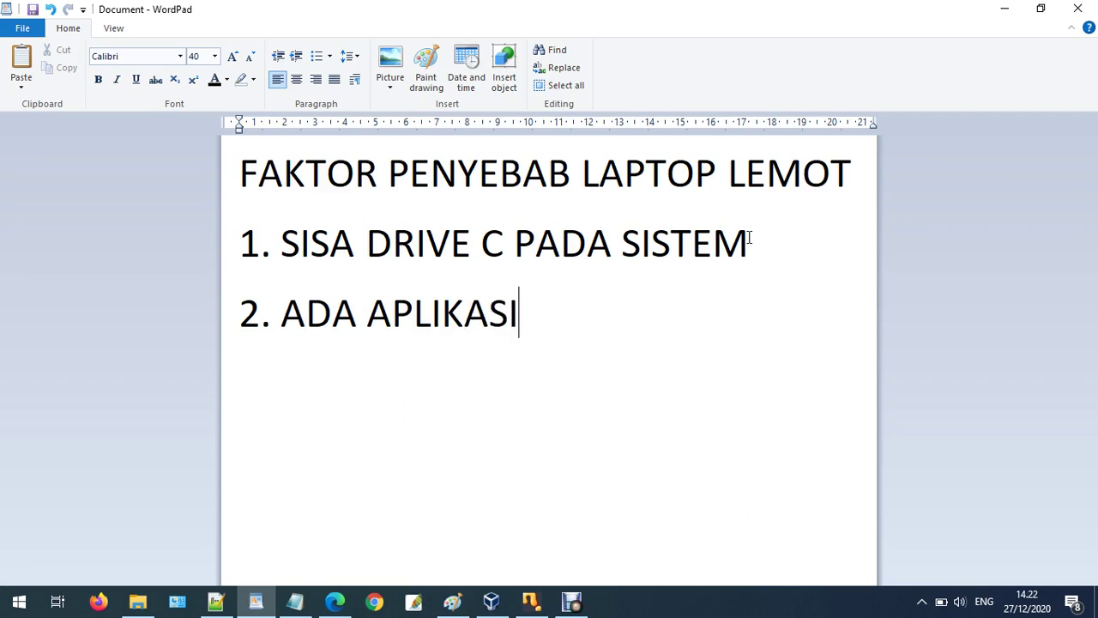
text( BERAT)
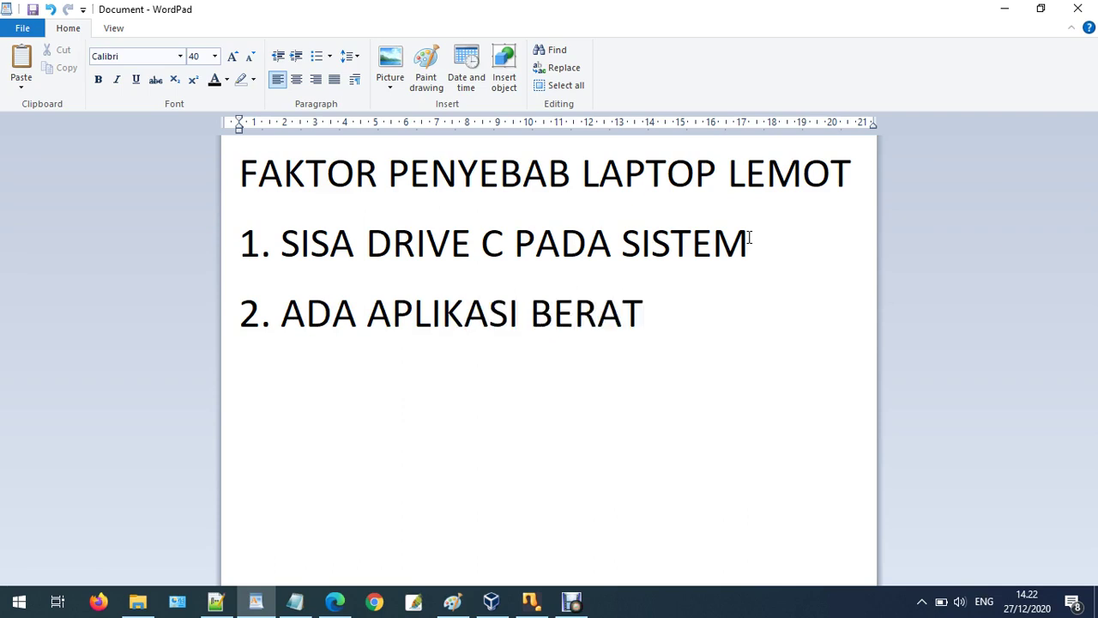
text( YANG BERJALAN)
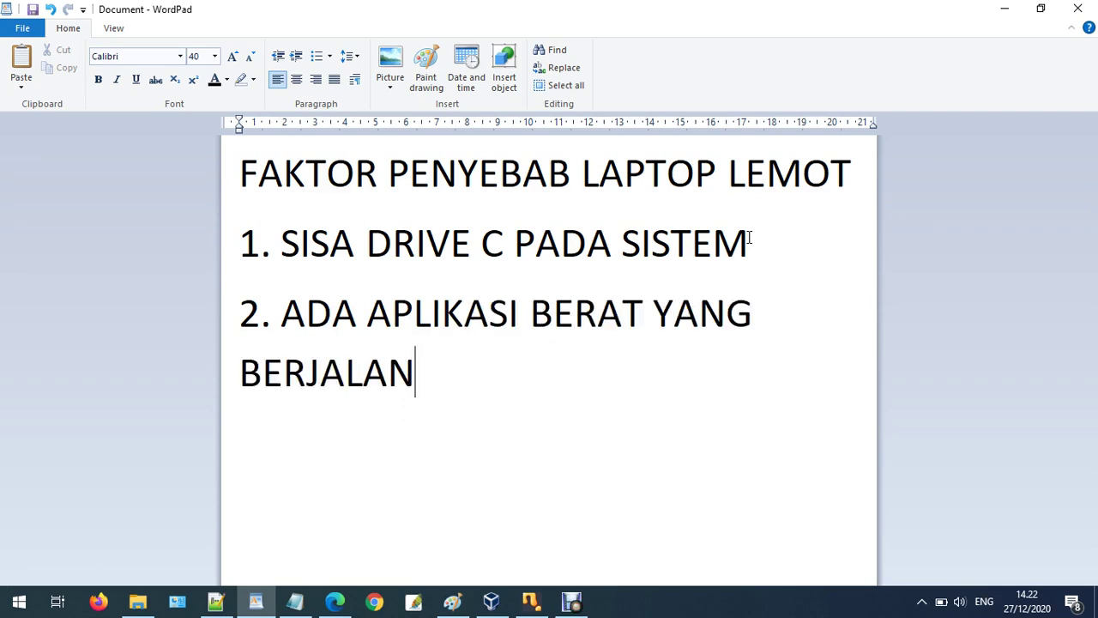
Extend the second list item with "/ BANYAK APLIKASI YANG BERJALAN"
text(/ BANYA)
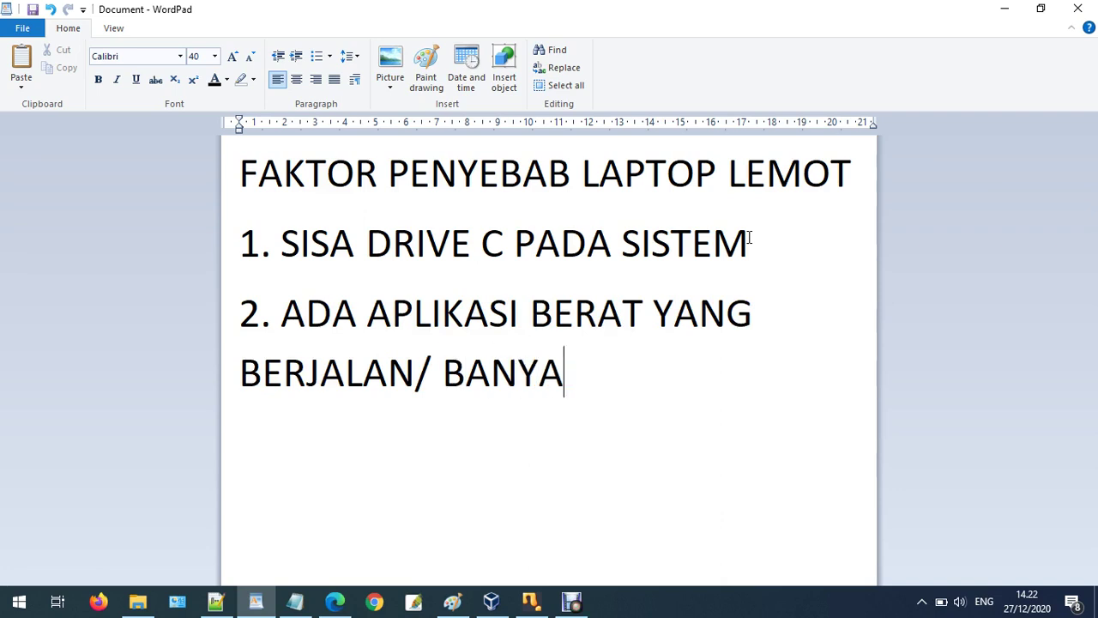
text(K APLIKASI)
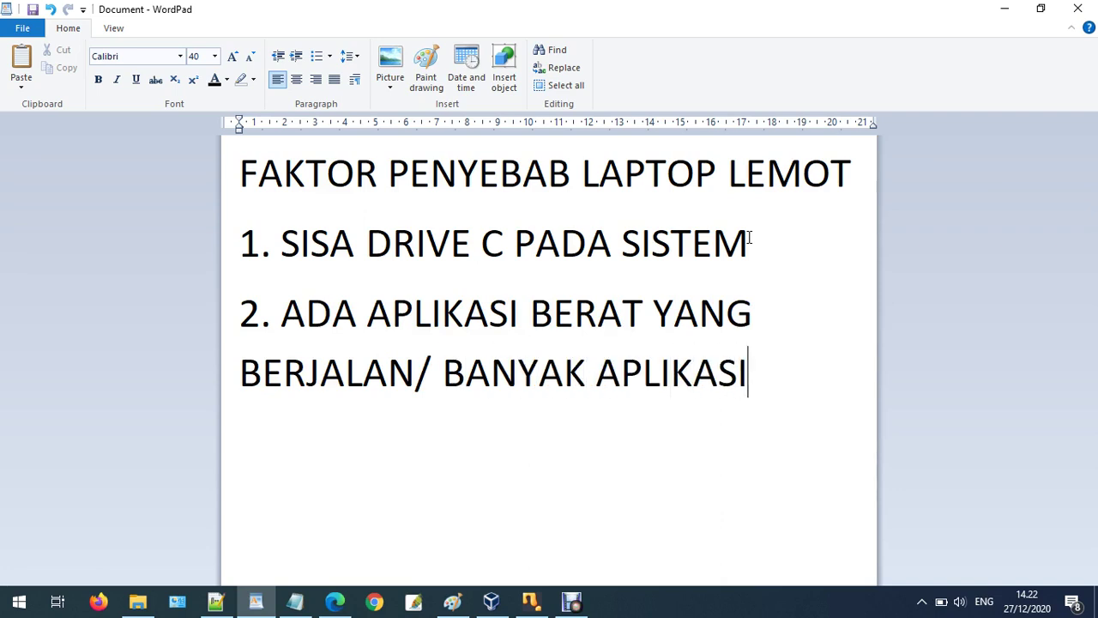
text( YANG BERJALAN)
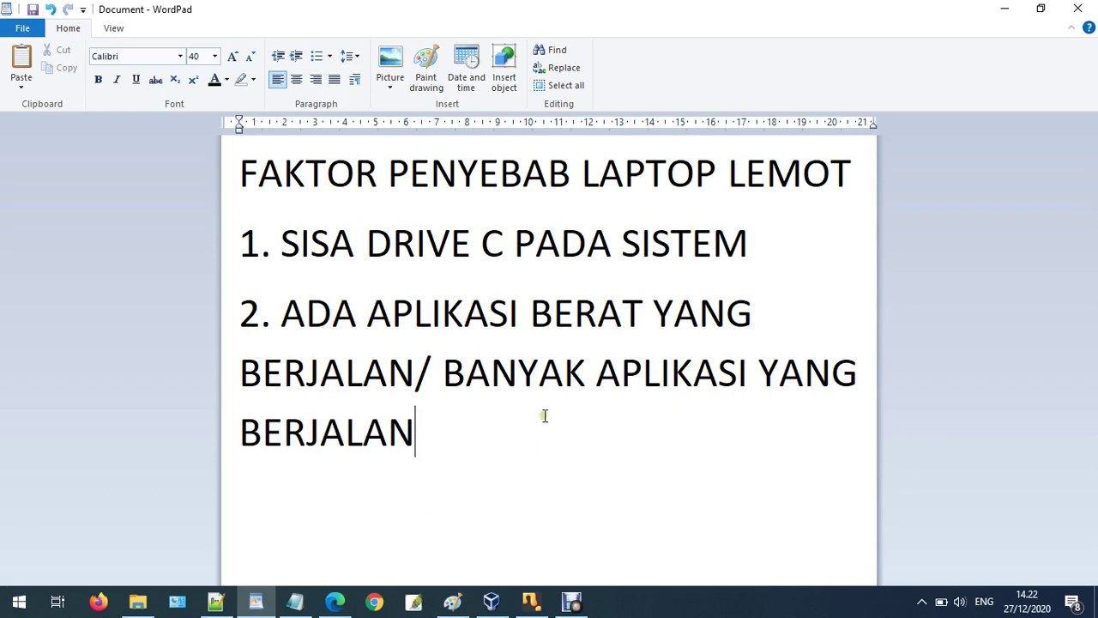
Open Task Manager and examine the running processes and their resource usage
right_click(654, 604)
click(691, 533)
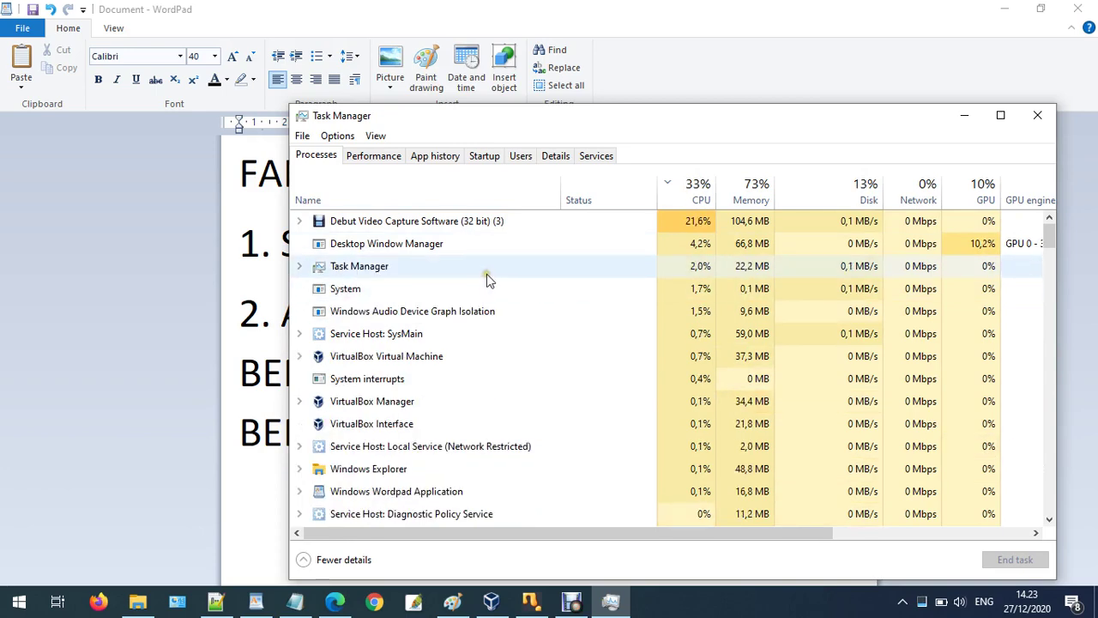
scroll(386, 371, down, 2)
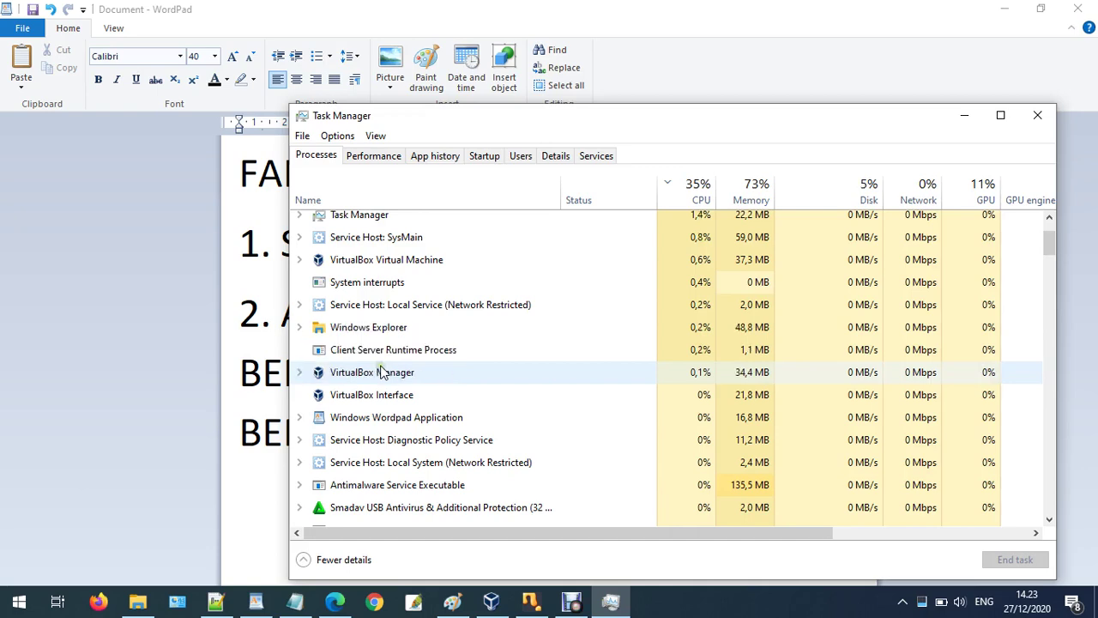
scroll(393, 369, up, 2)
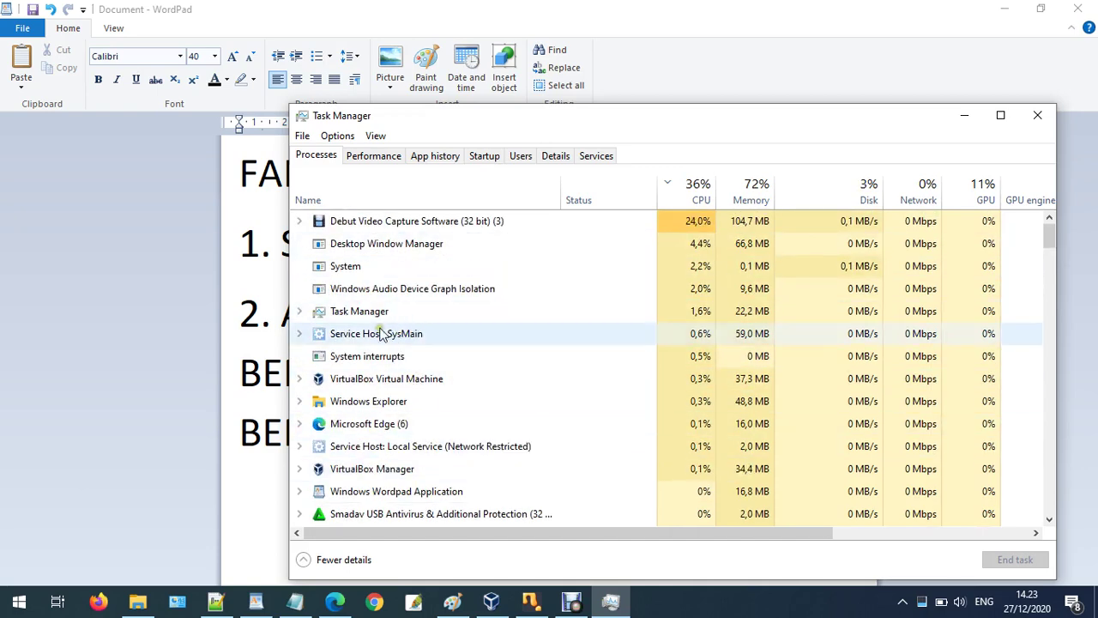
Return to the WordPad document and add the third list item "3. DISK 100%" on a new line
click(263, 284)
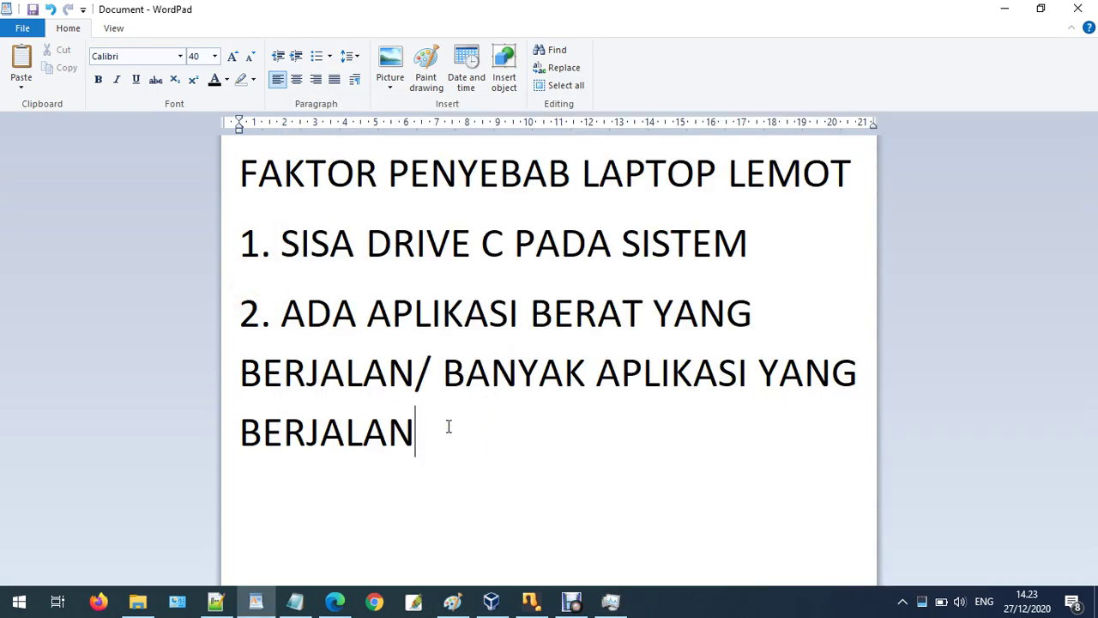
text(3. DISK)
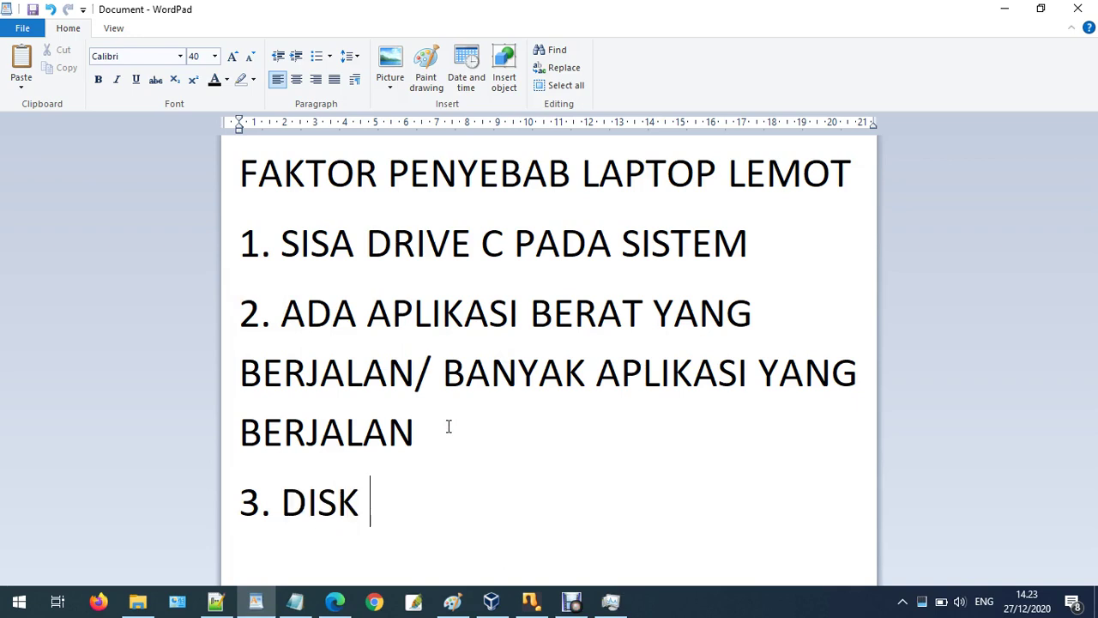
text( FULL)
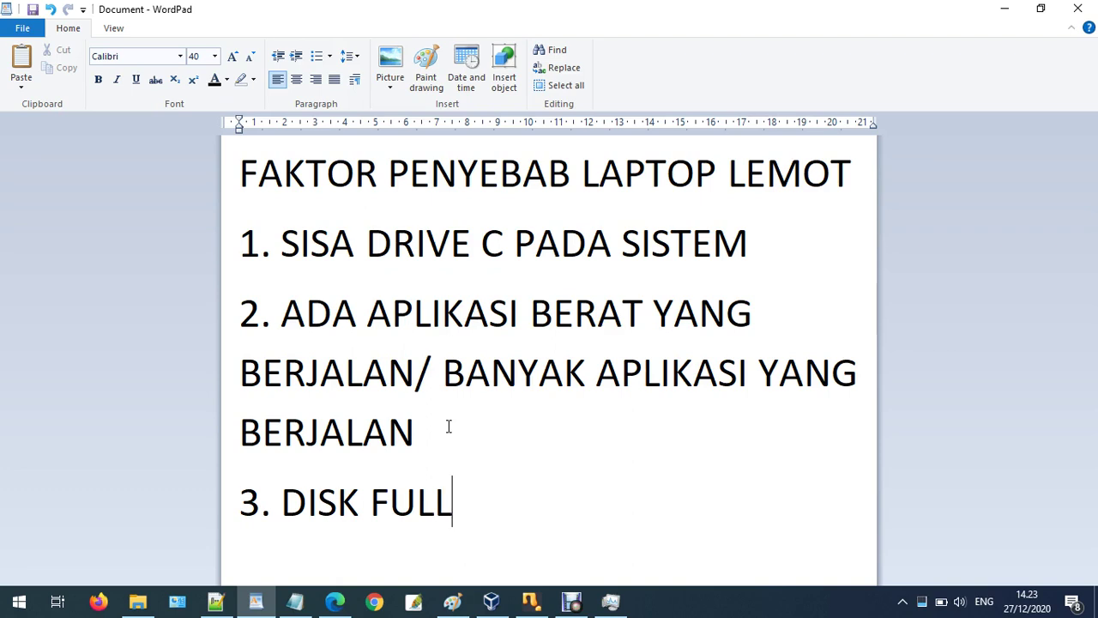
key(BackSpace)
key(BackSpace)
key(BackSpace)
key(BackSpace)
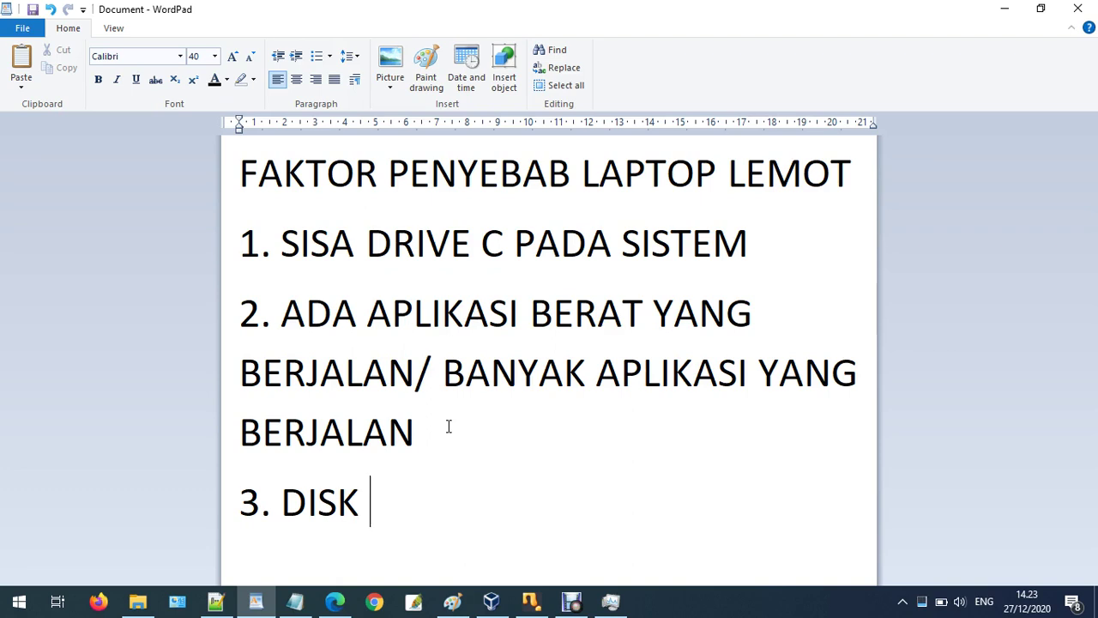
text(100%)
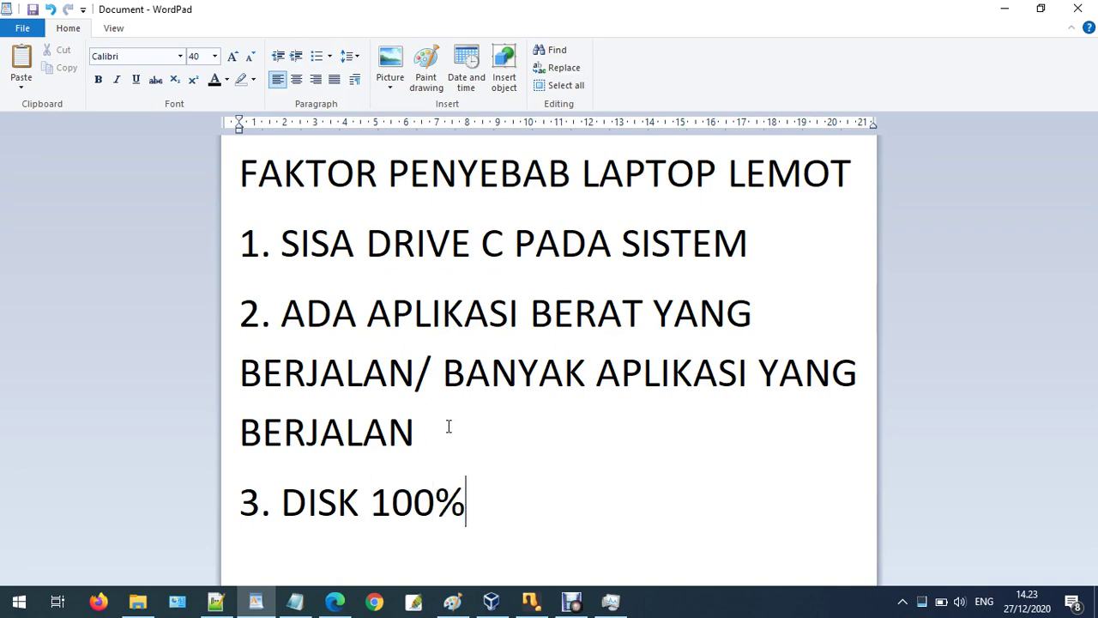
Close and reopen Task Manager, and examine the disk usage of the running processes
click(611, 601)
click(1037, 115)
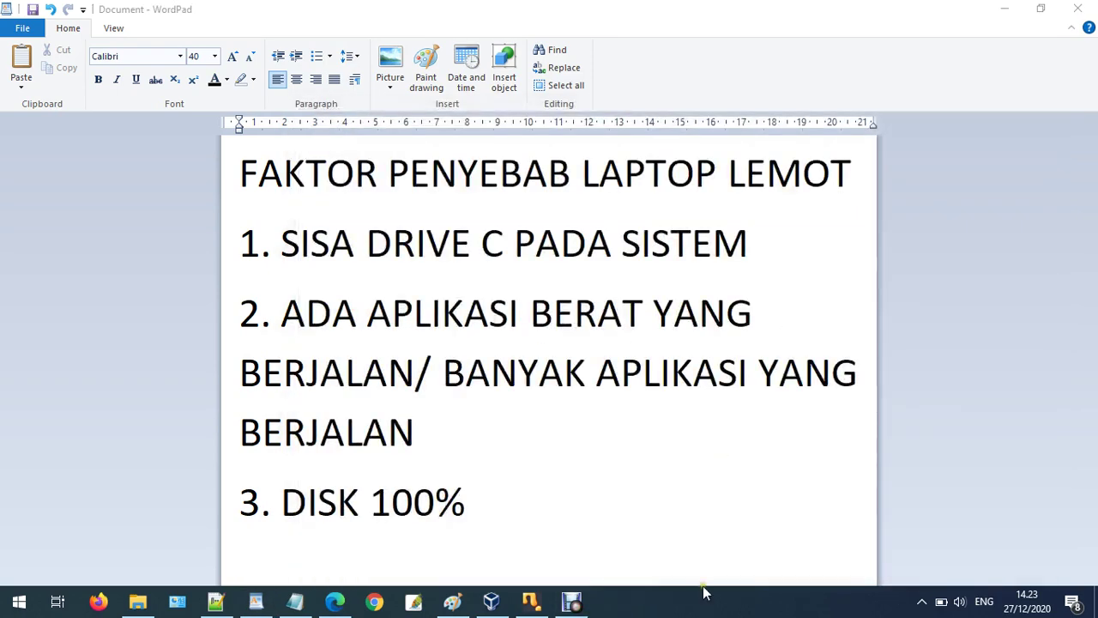
right_click(711, 609)
click(760, 521)
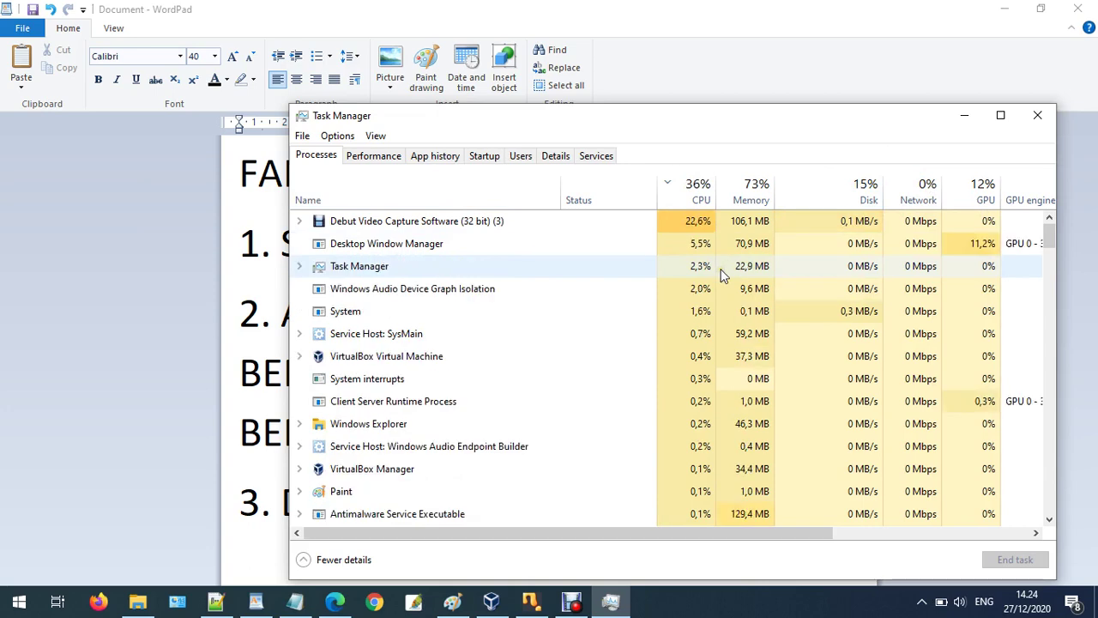
Return to the WordPad document and append "--> SSD" to the third list item
click(281, 443)
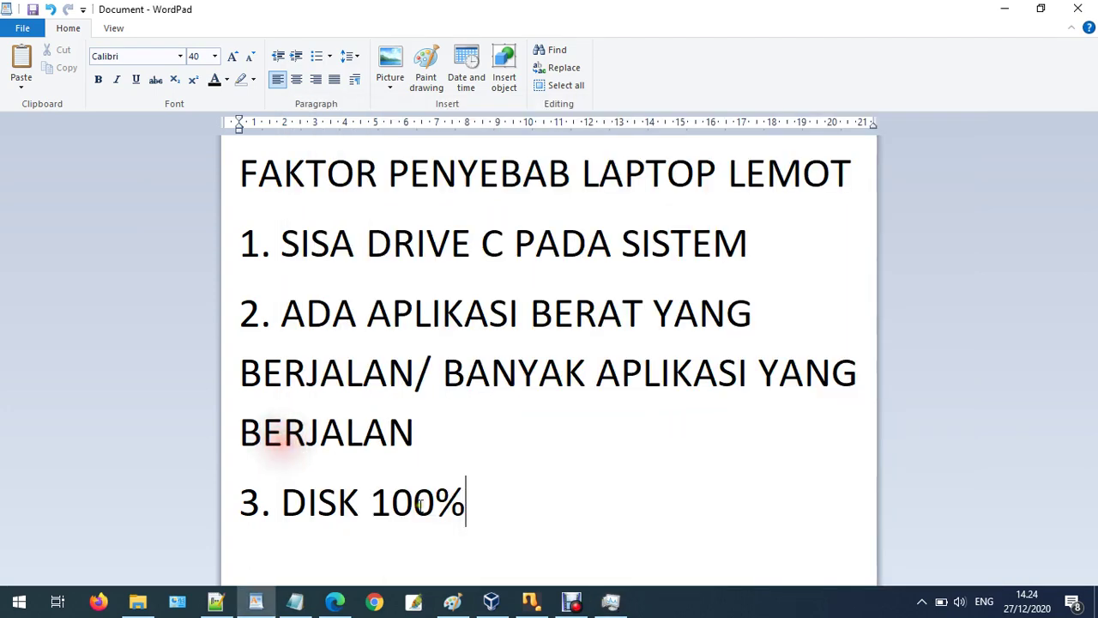
click(481, 509)
text(--> SSD)
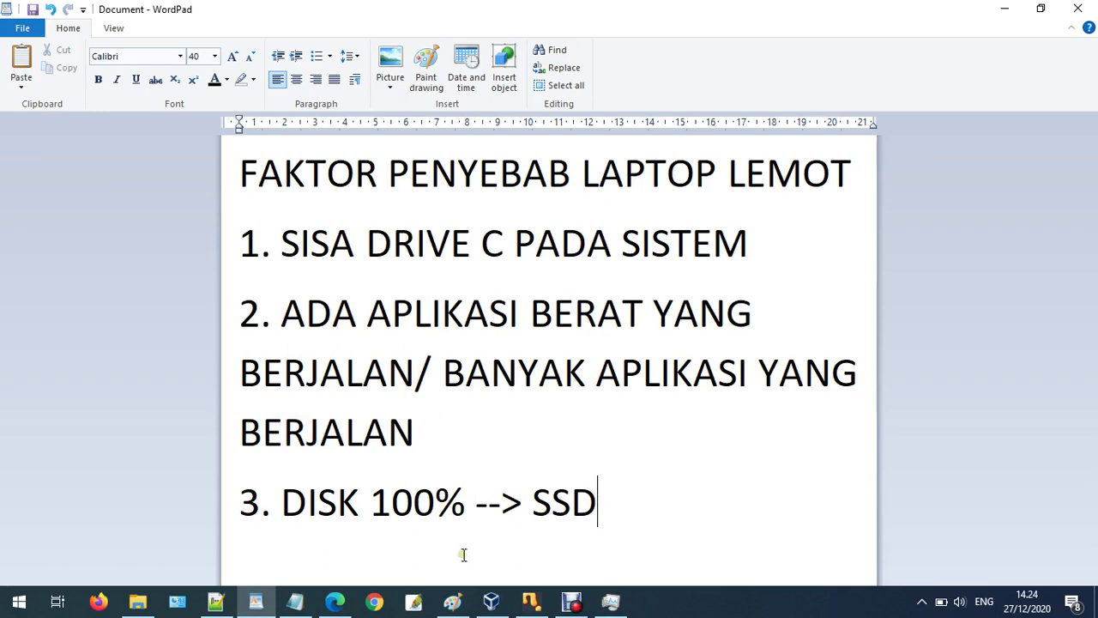
drag(472, 513, 283, 512)
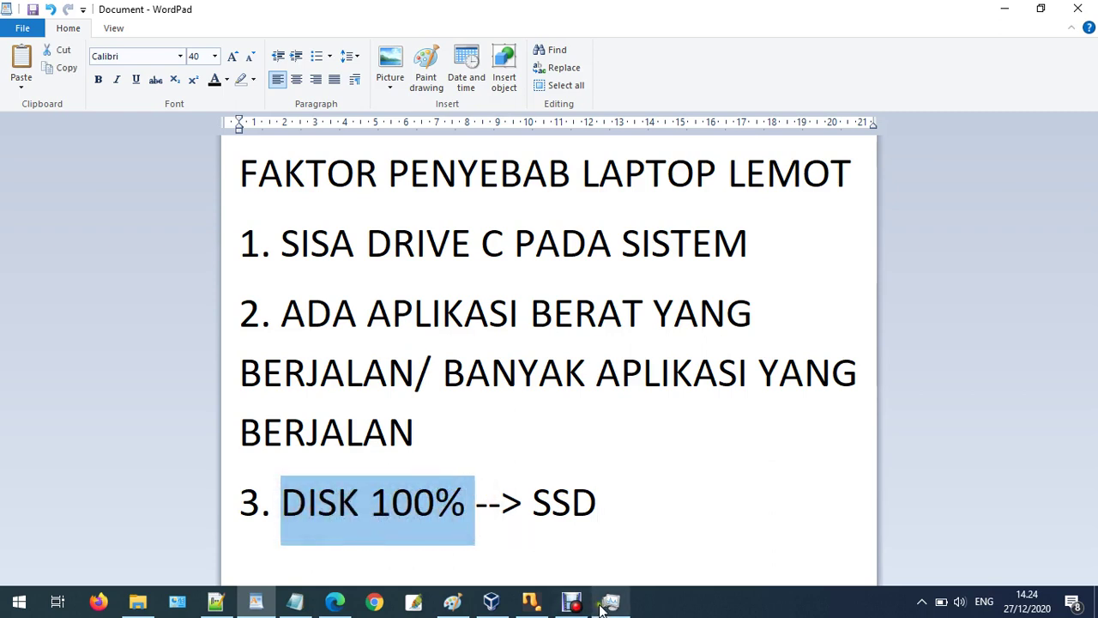
click(412, 501)
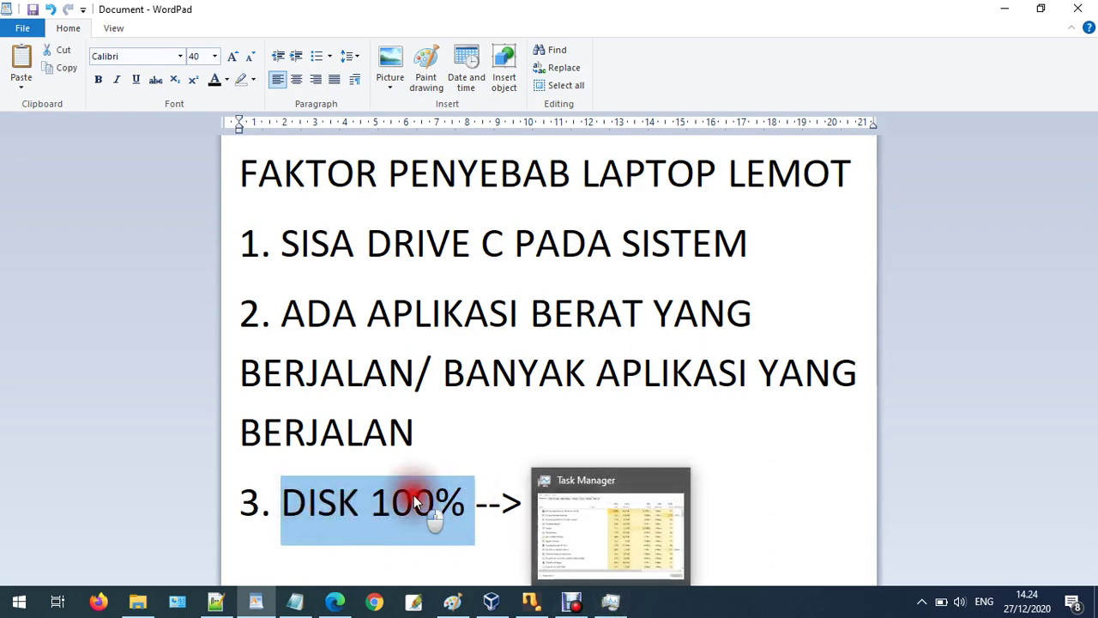
click(626, 492)
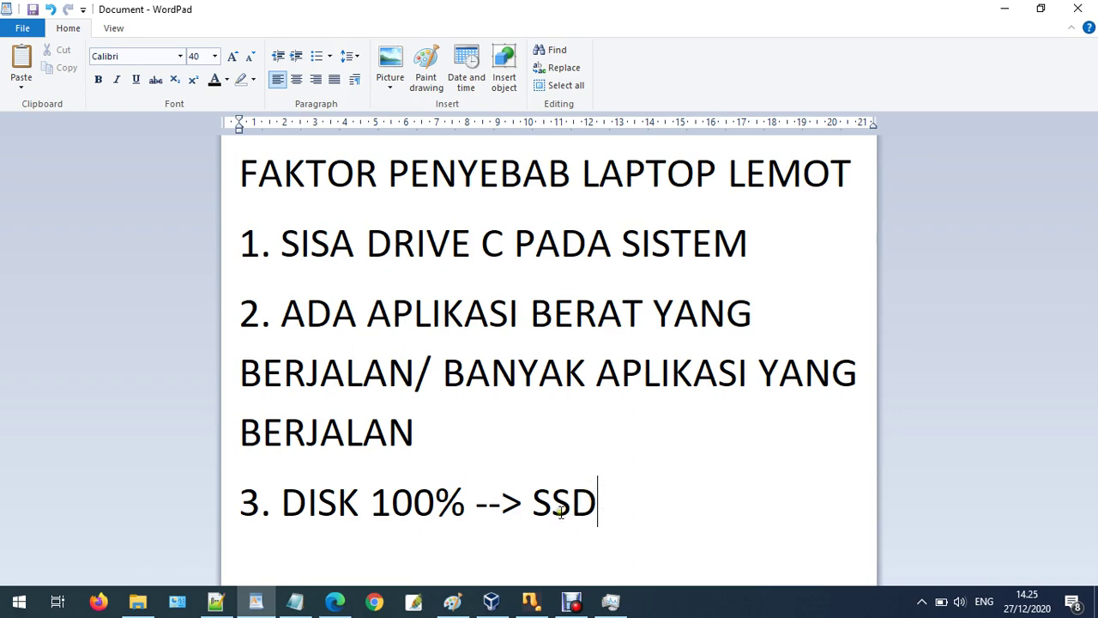
Add the fourth list item "4. CPU 100%" on a new line below the disk item
drag(622, 513, 545, 508)
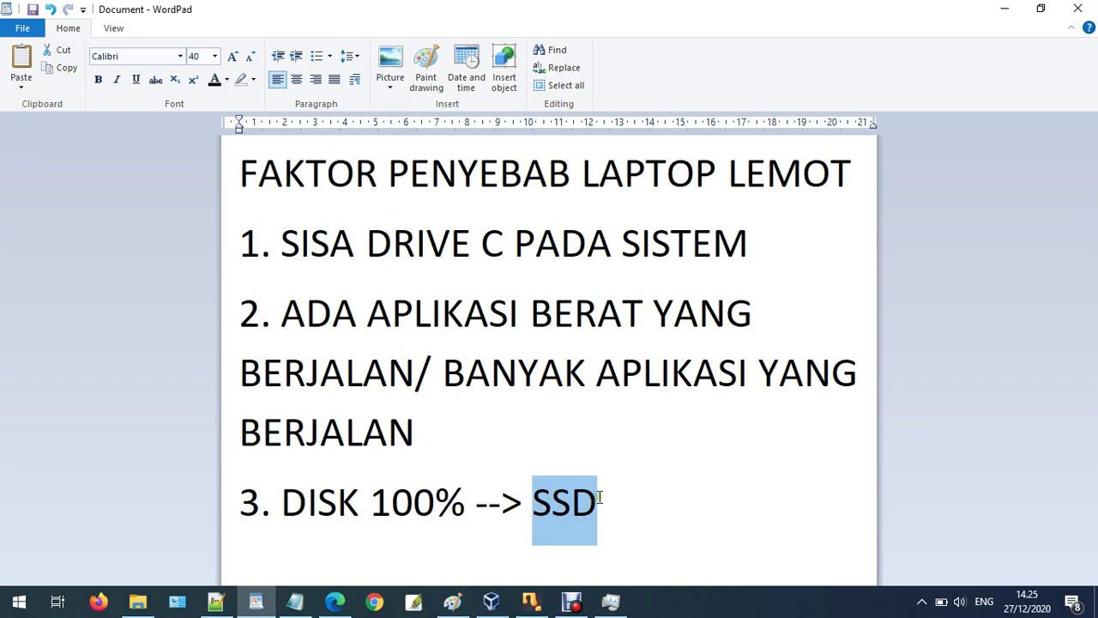
click(625, 508)
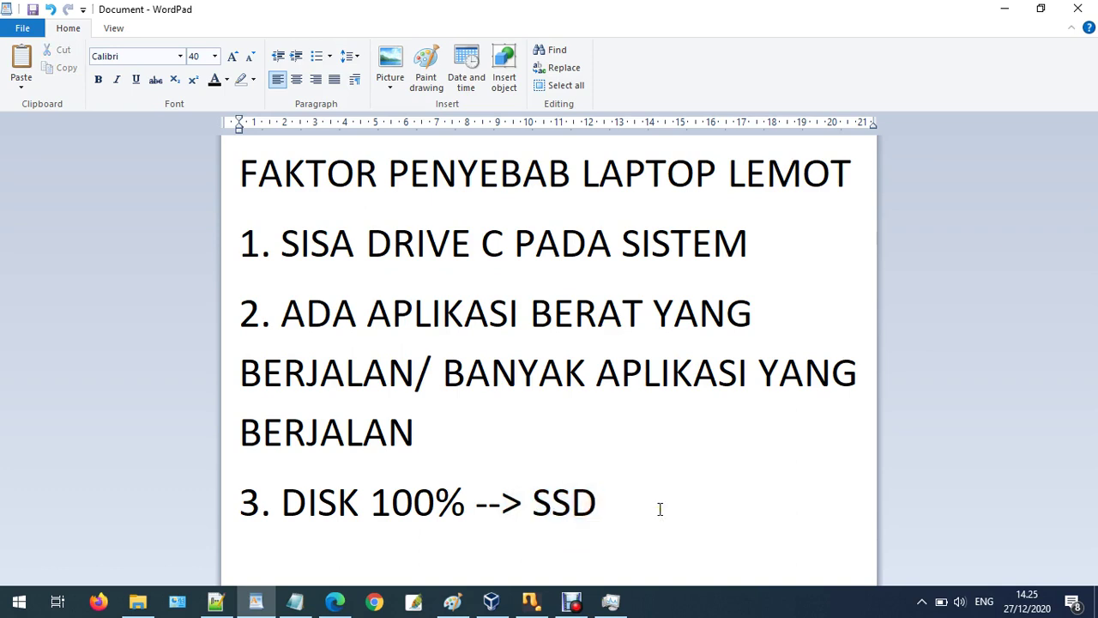
key(Return)
text(4. )
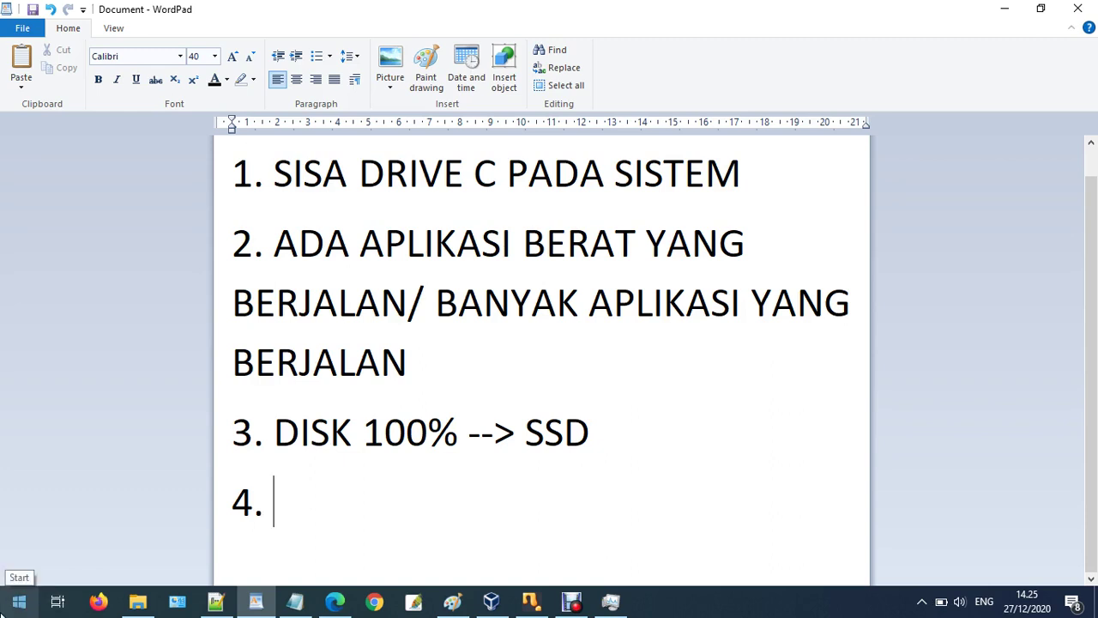
text(CP)
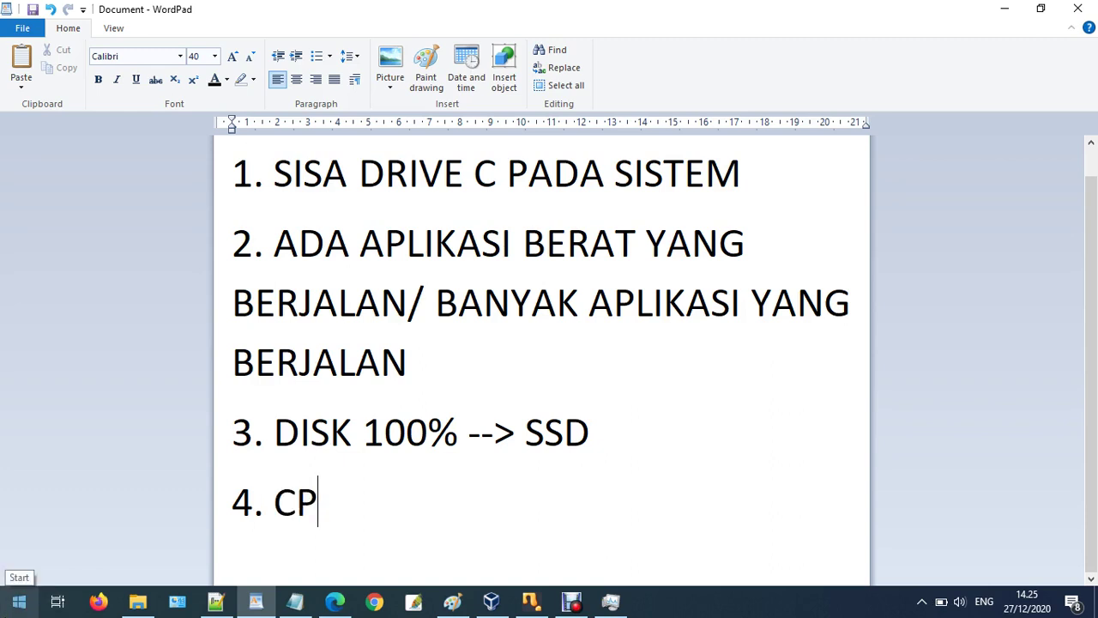
text(U 100)
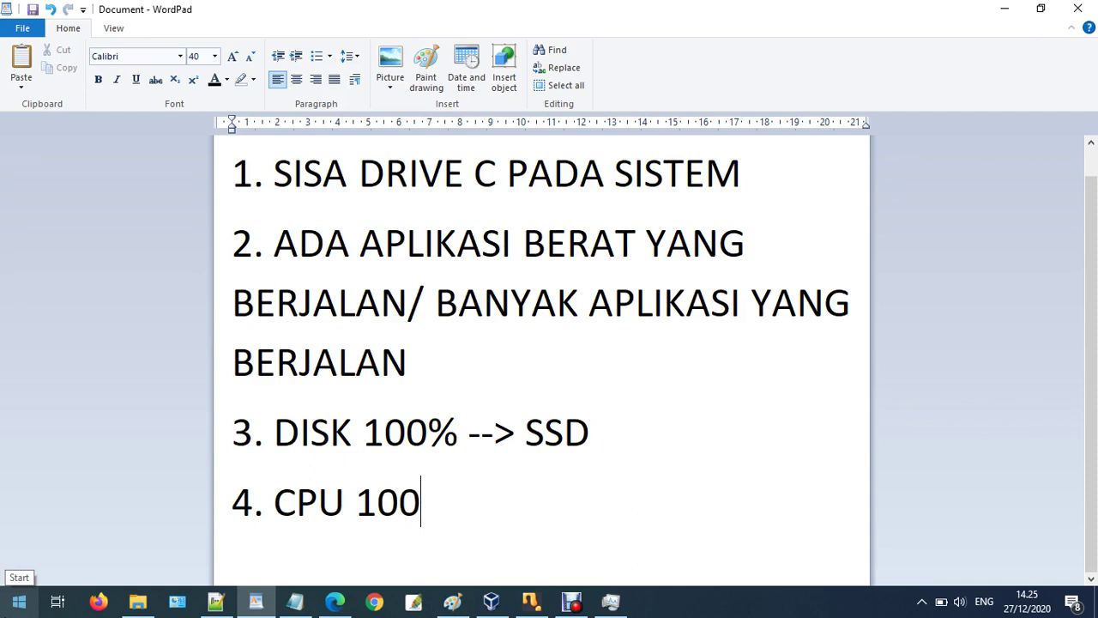
text(5)
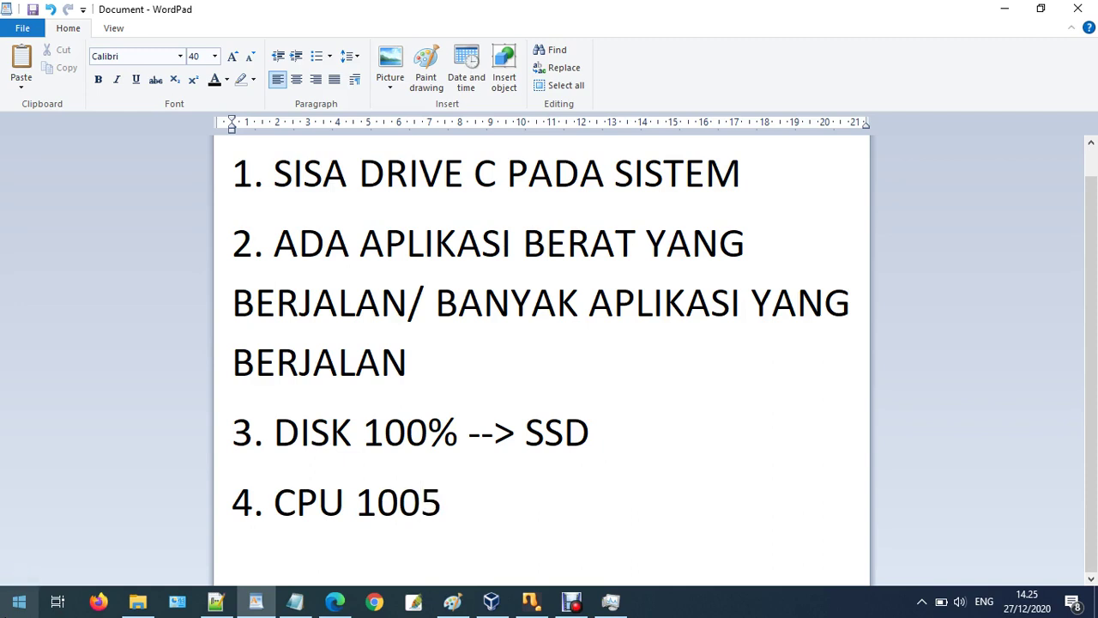
key(BackSpace)
text(%)
Switch to Task Manager to examine the CPU usage of the running processes, and return to the WordPad document
click(610, 601)
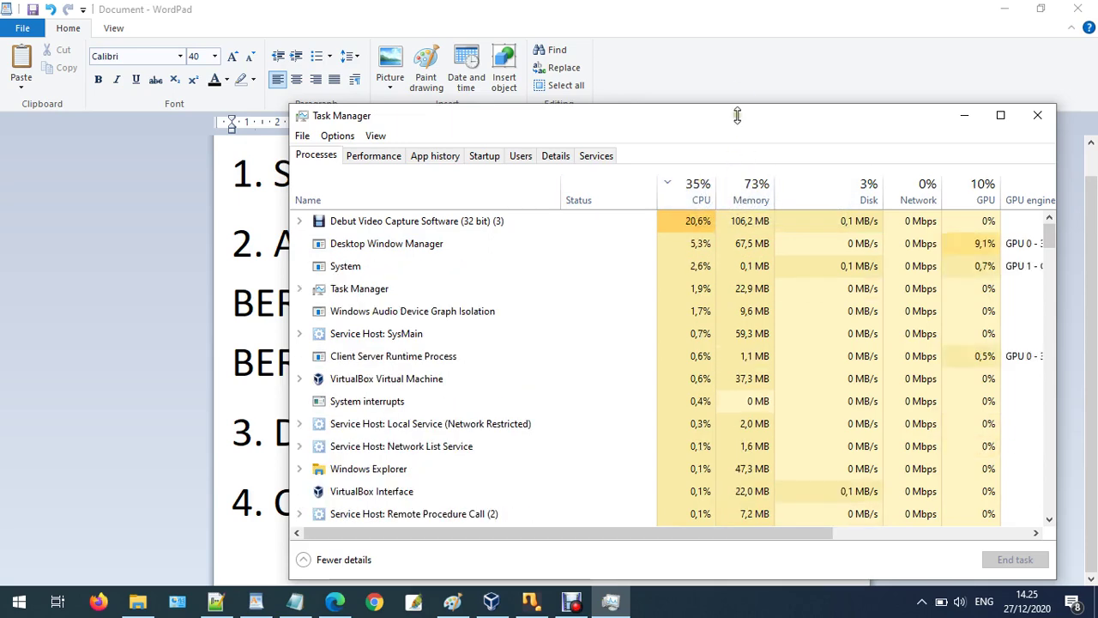
click(742, 88)
scroll(380, 475, up, 1)
scroll(380, 474, up, 1)
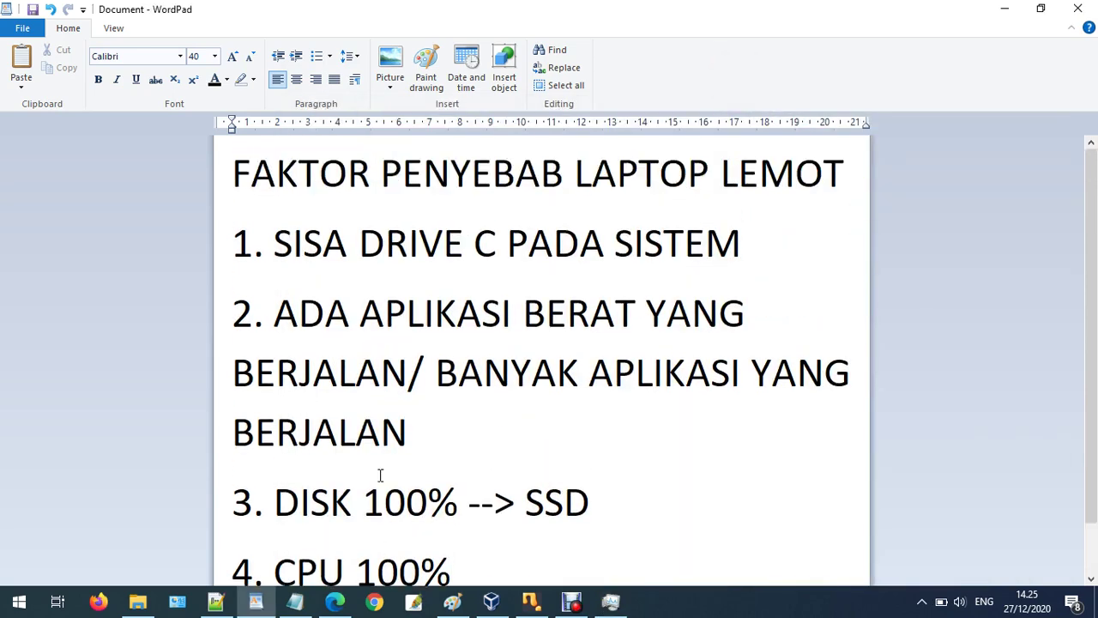
scroll(522, 394, down, 1)
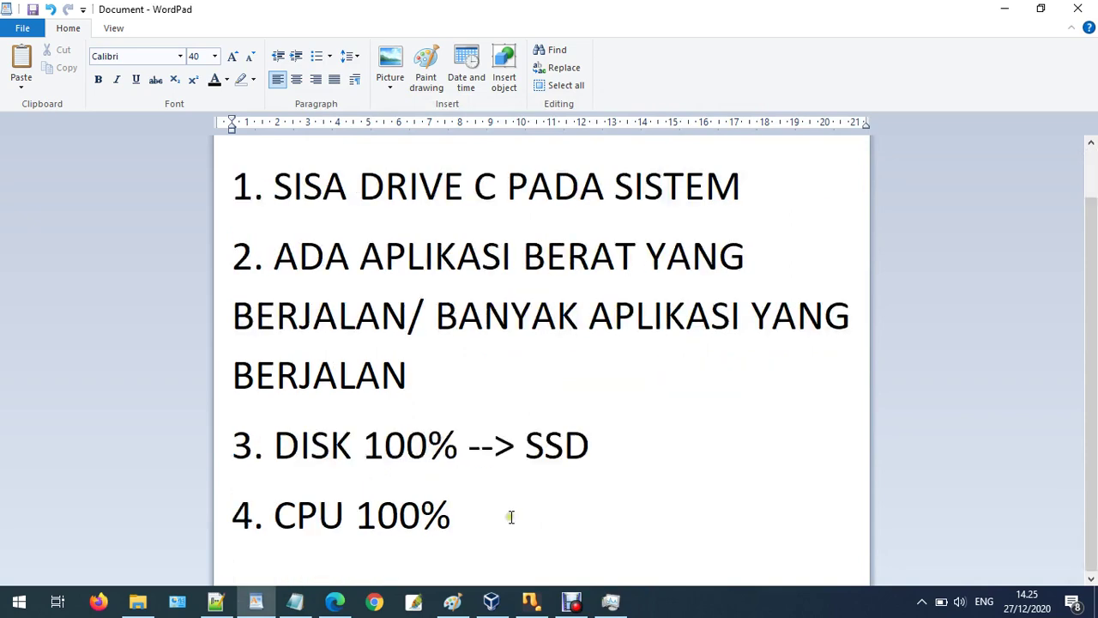
Add the fifth list item "5. MEMORY 100%" on a new line below the CPU item
key(Return)
text(5. M)
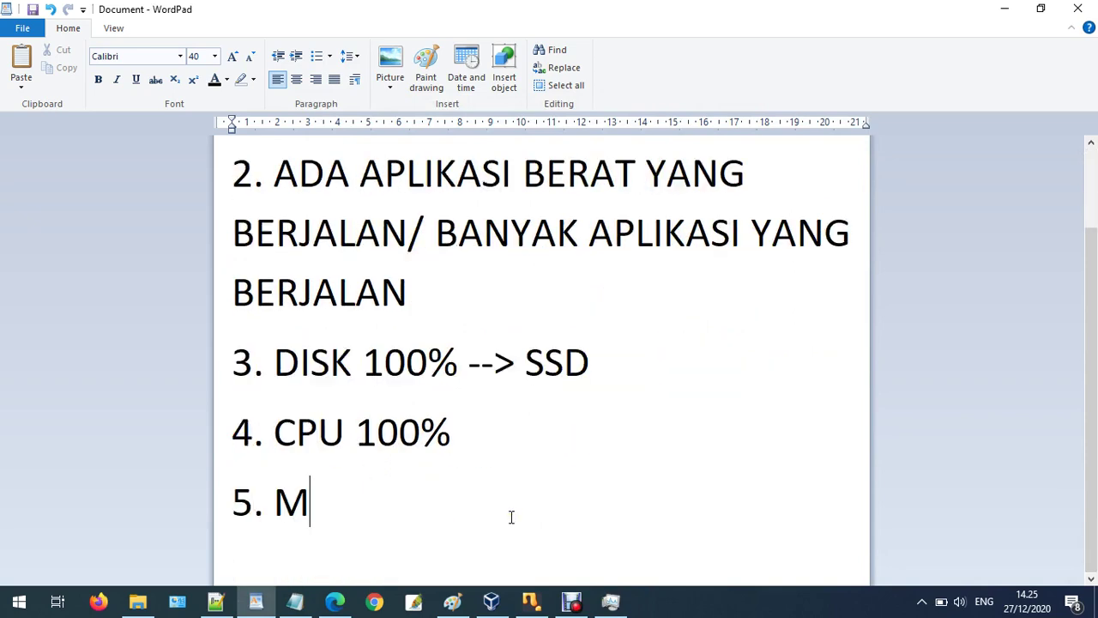
text(EMORY )
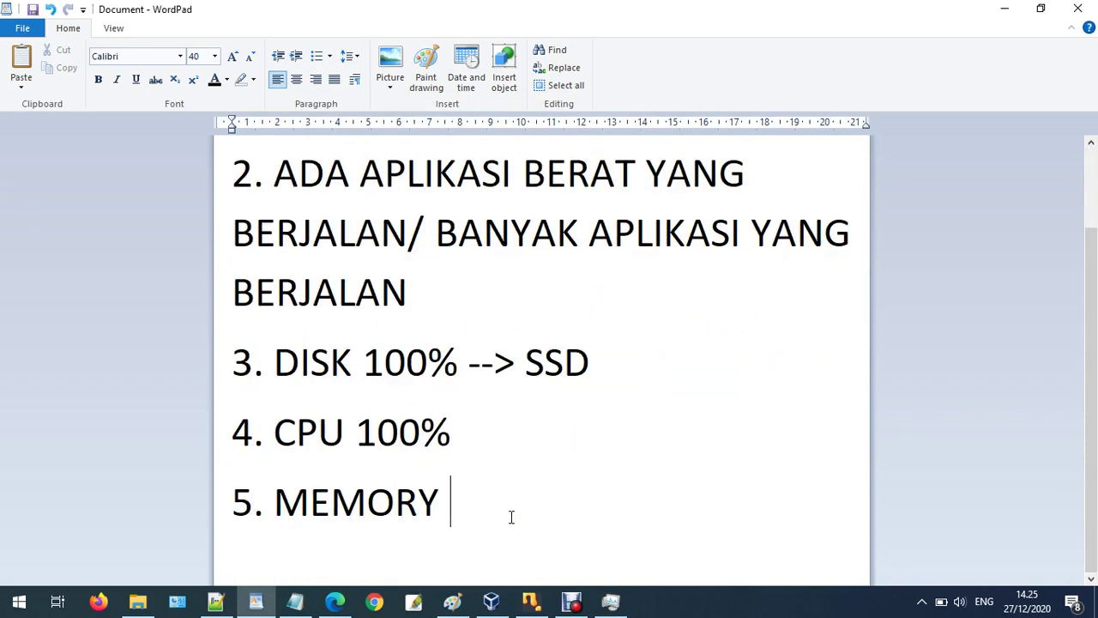
text(100%)
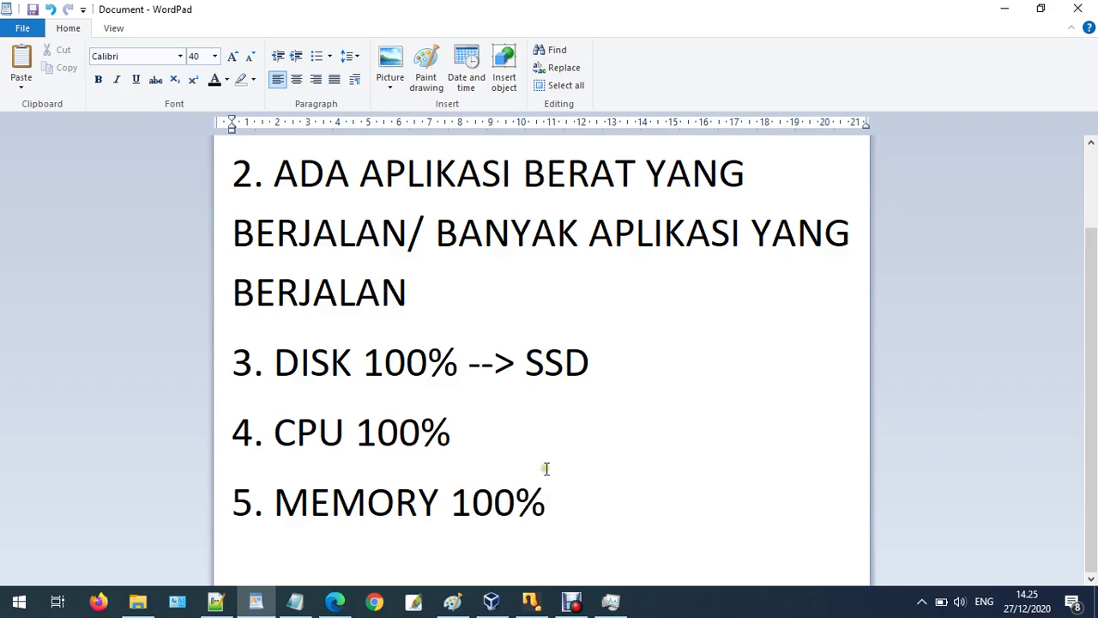
Switch to Task Manager to examine the memory usage, and return to the list in the WordPad document
click(628, 613)
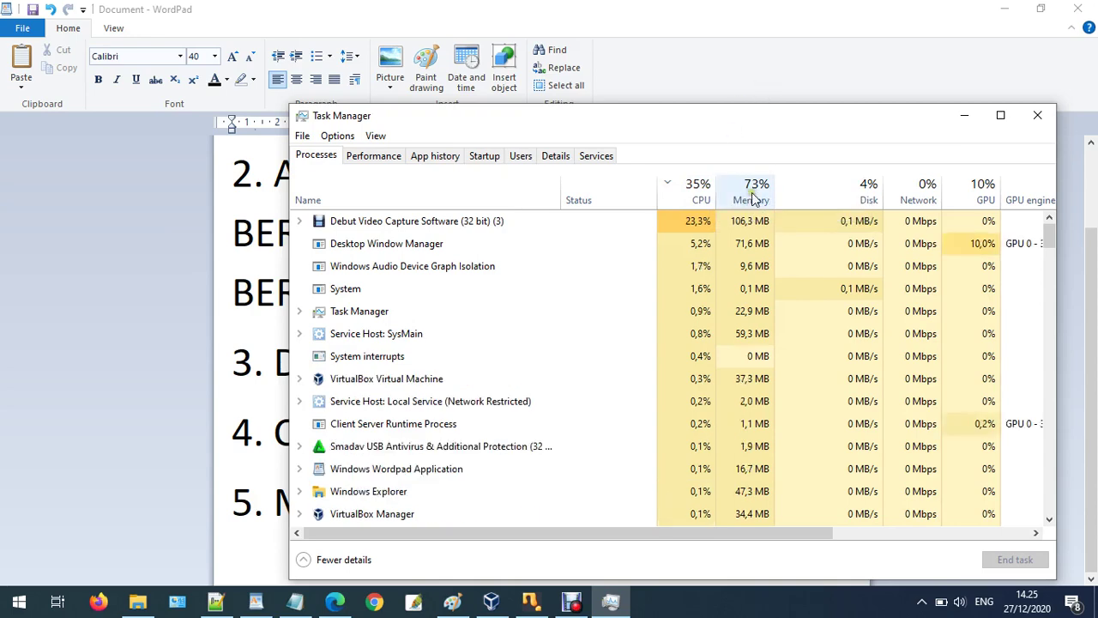
click(785, 62)
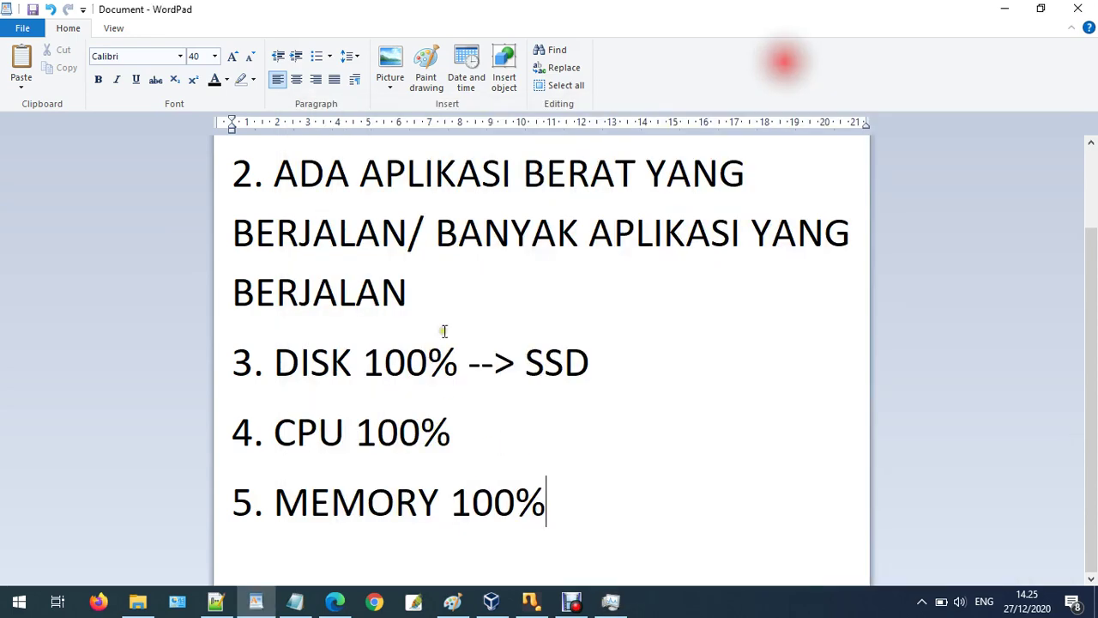
scroll(492, 430, up, 1)
scroll(537, 520, up, 1)
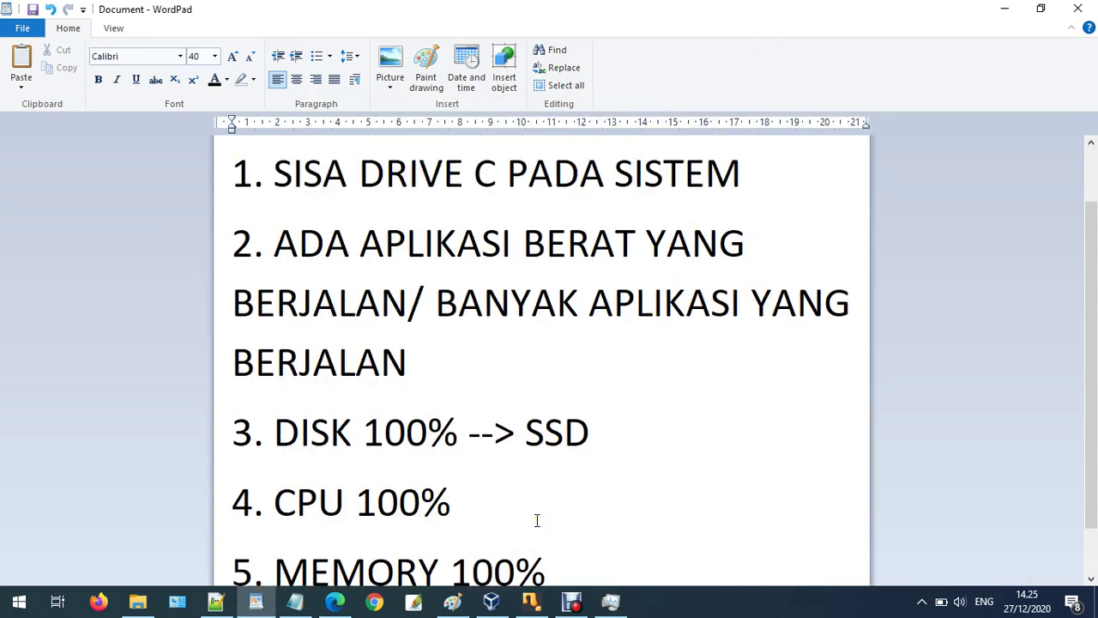
Add the sixth list item "6. MASIH PROSES STARTUP AWAL" below the memory item and start a new line after it
scroll(481, 558, down, 1)
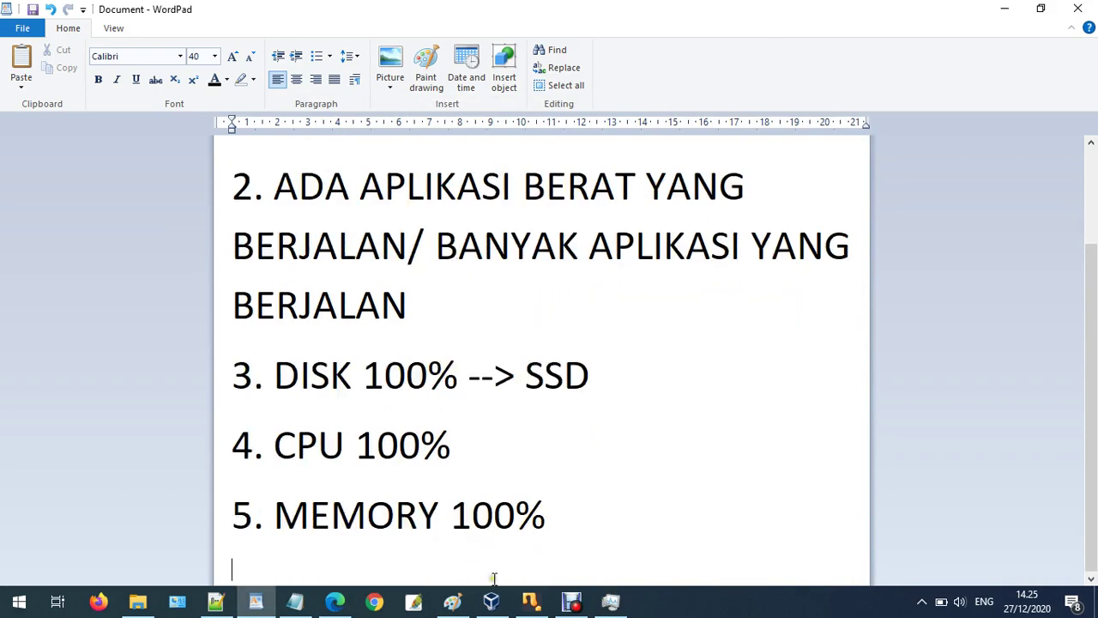
text(6. )
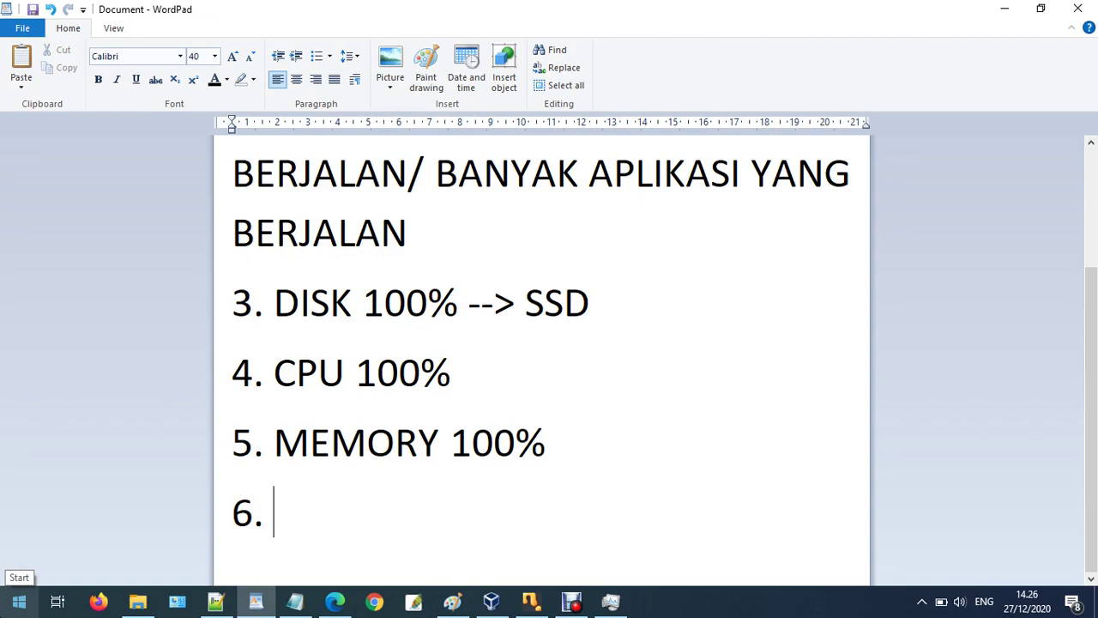
text(MASI)
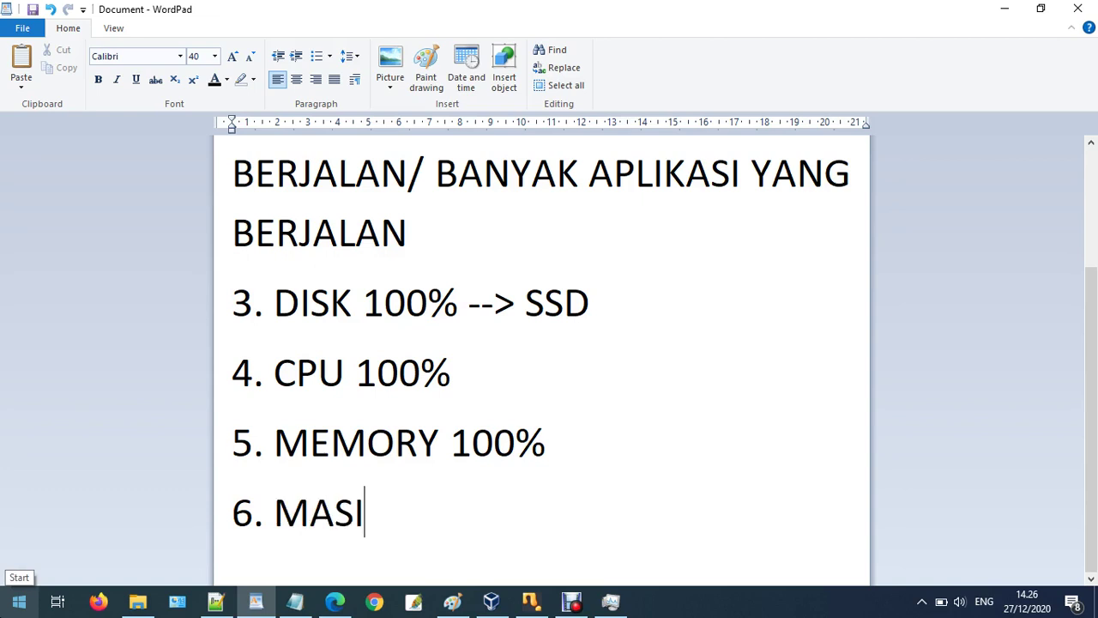
text(H PROSES S)
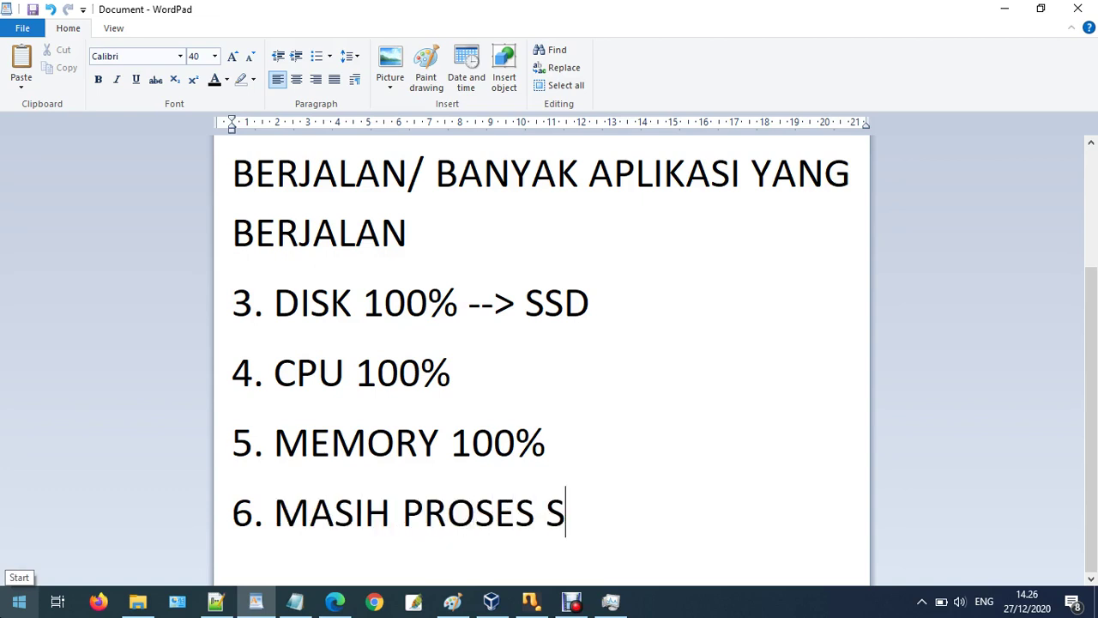
text(TARTUP AWAL)
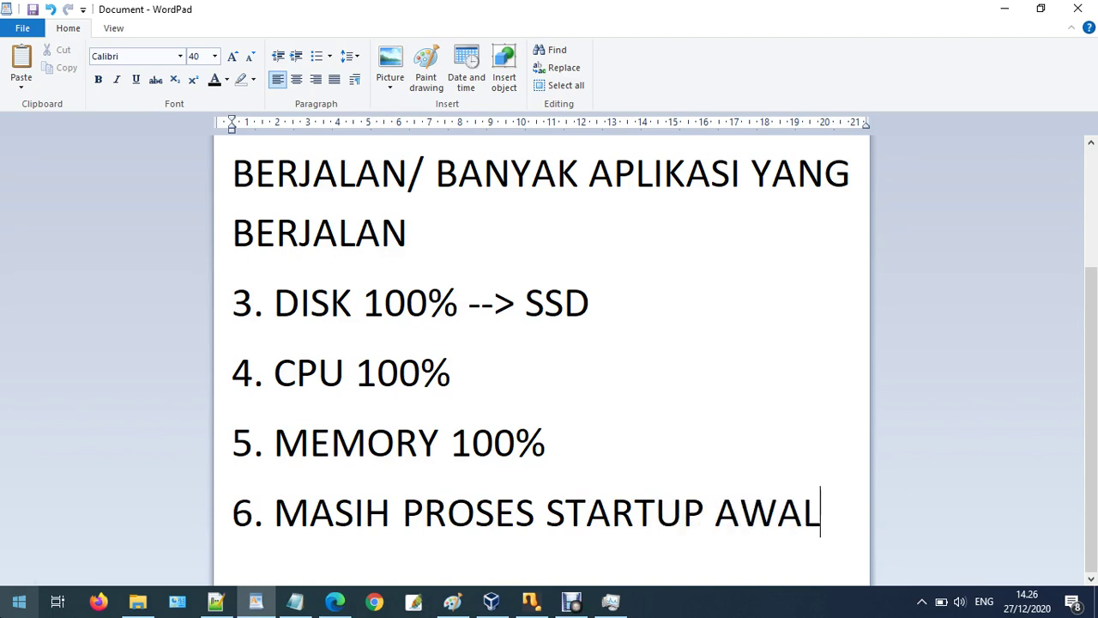
key(Return)
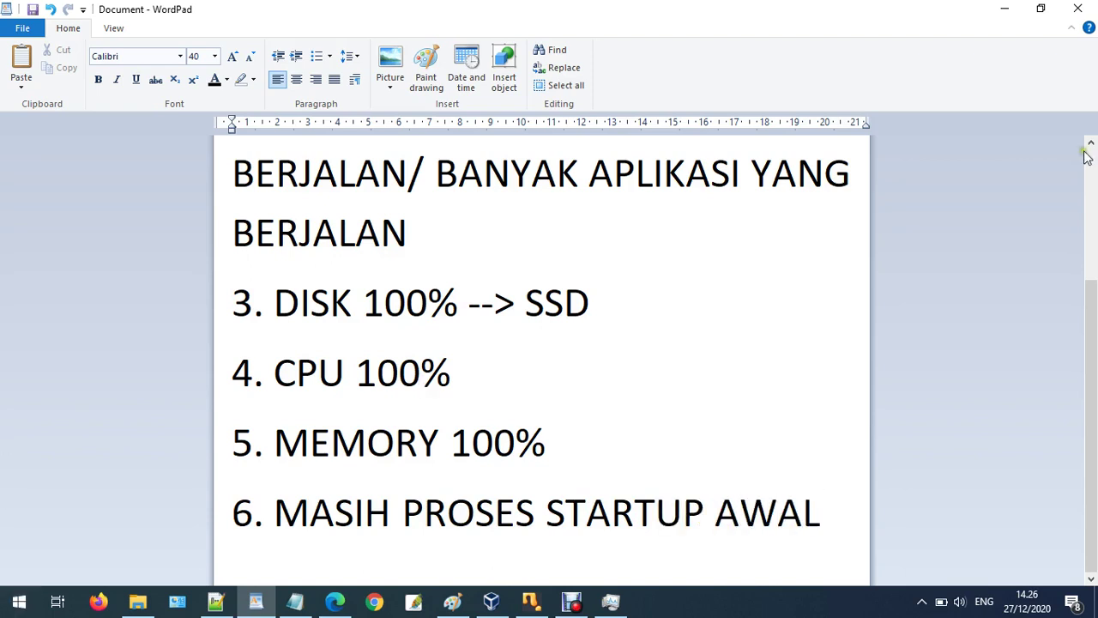